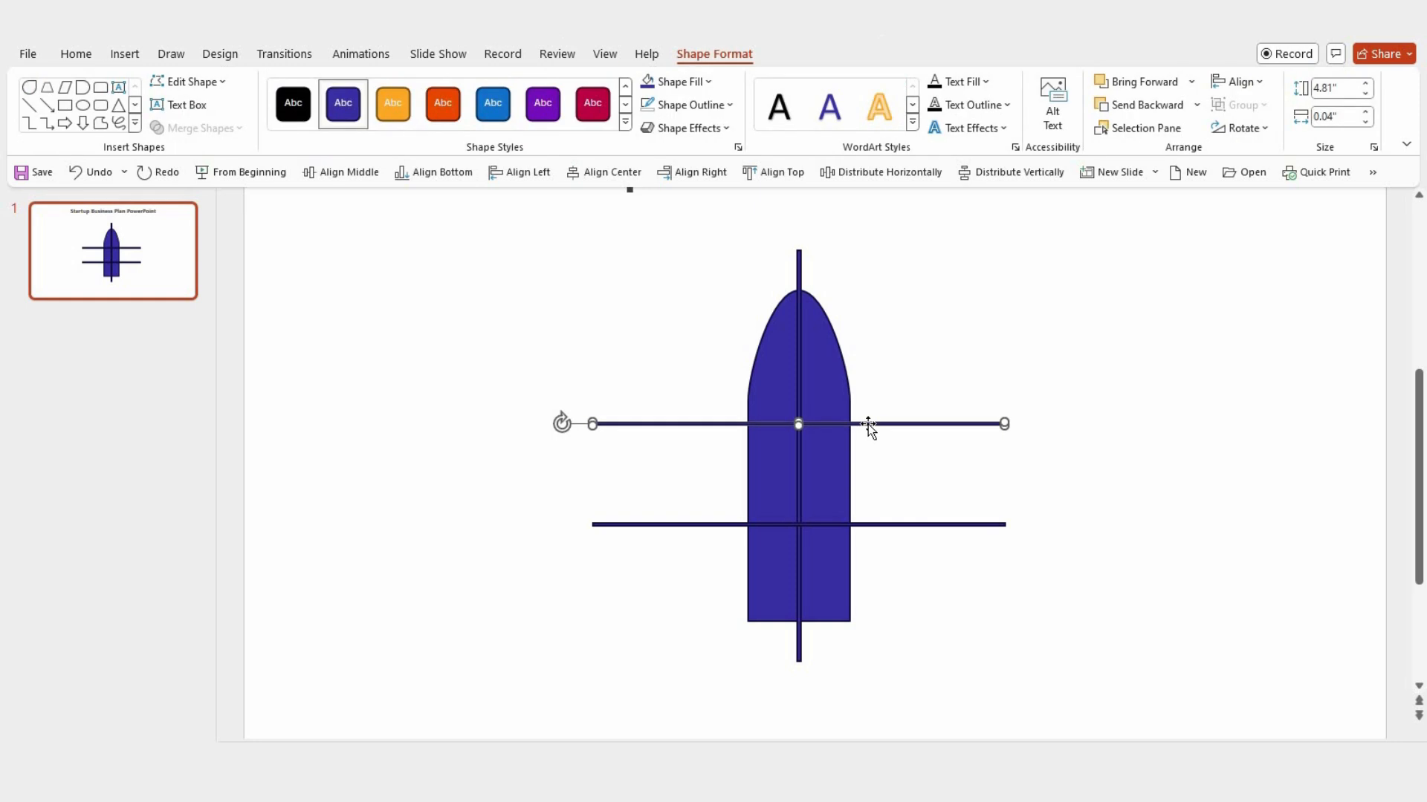
Step: Nudge the lower horizontal line slightly down and remove the outlines from the body shape and all three crossing lines
left_click(863, 523)
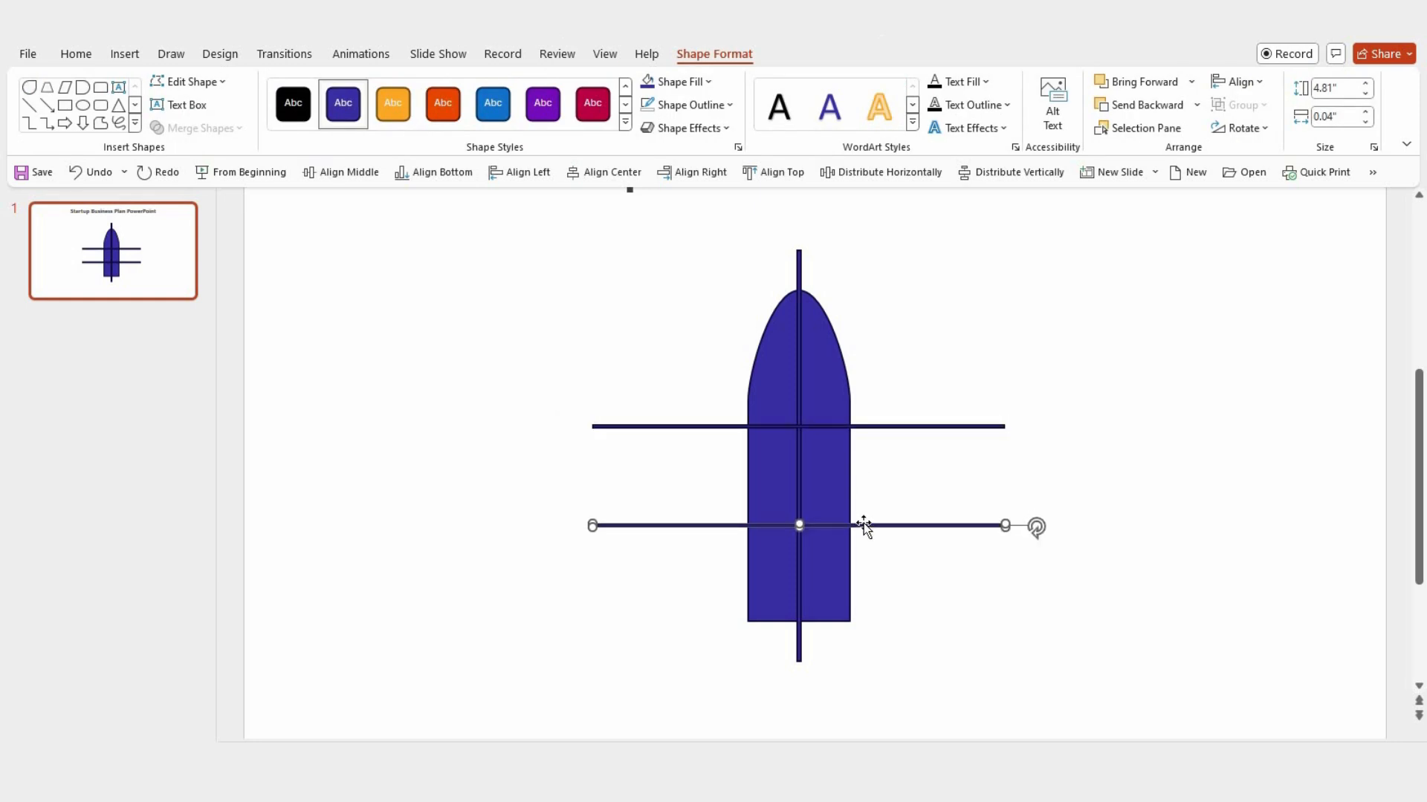
left_click(904, 617)
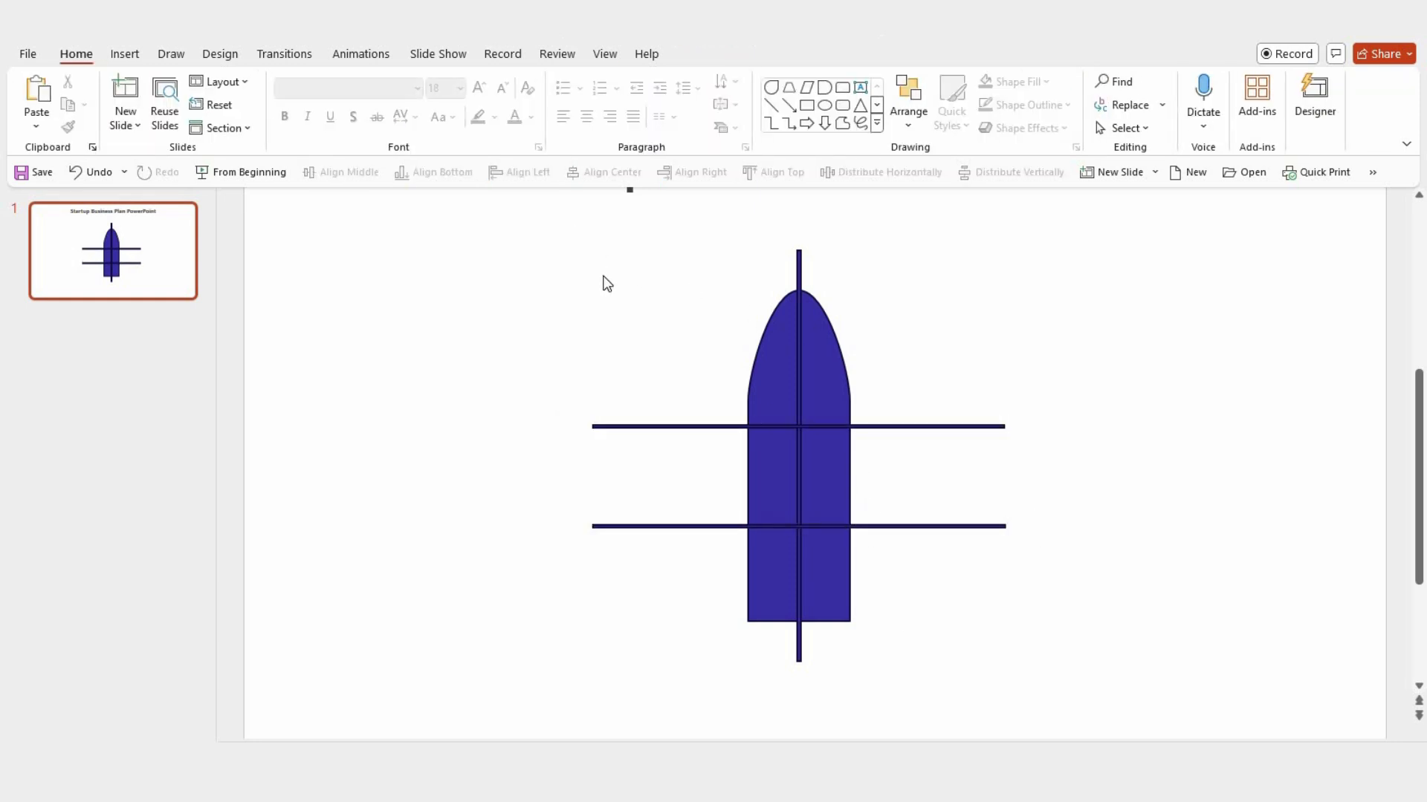
mouse_move(572, 226)
left_mouse_down()
mouse_move(911, 634)
mouse_move(1044, 680)
left_mouse_up()
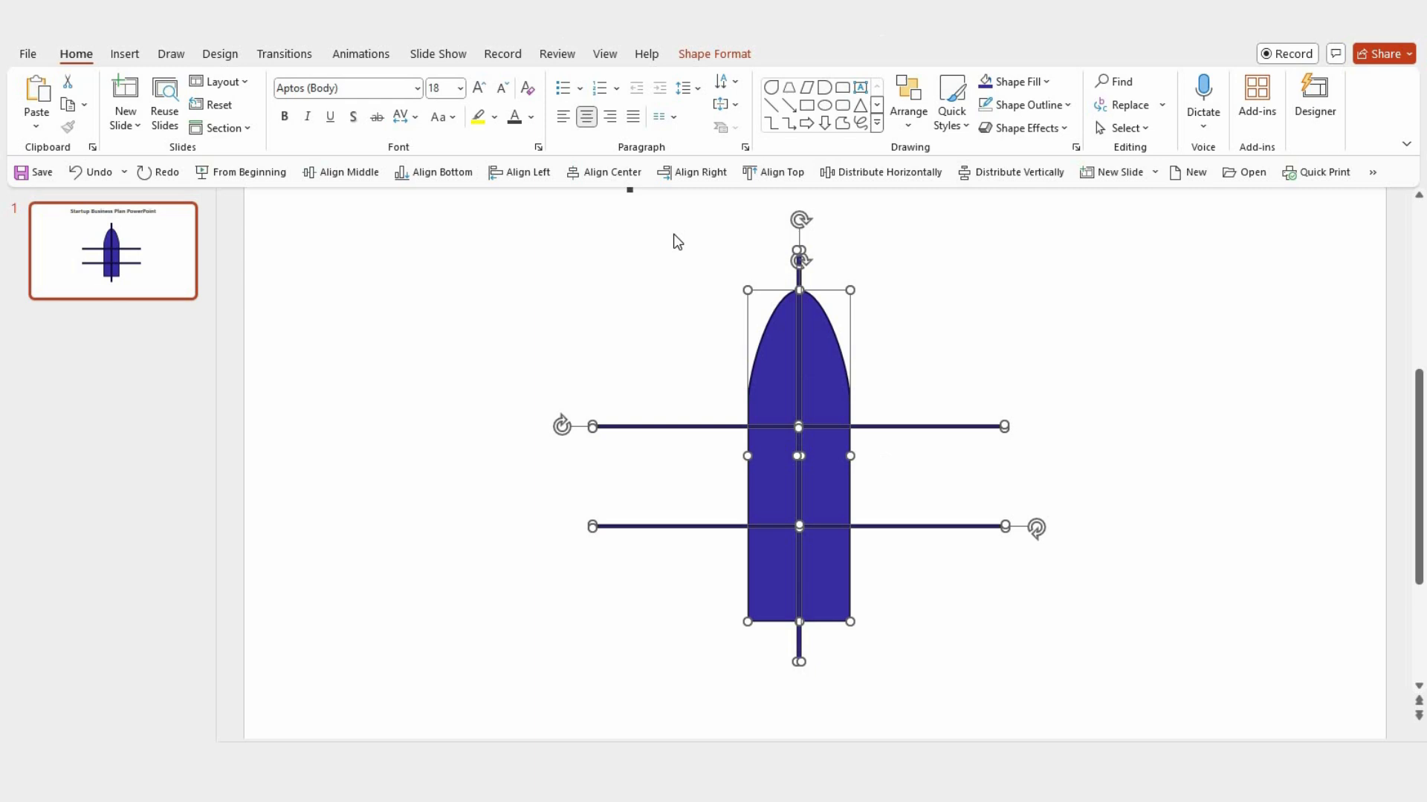
left_click(714, 55)
left_click(687, 104)
left_click(681, 308)
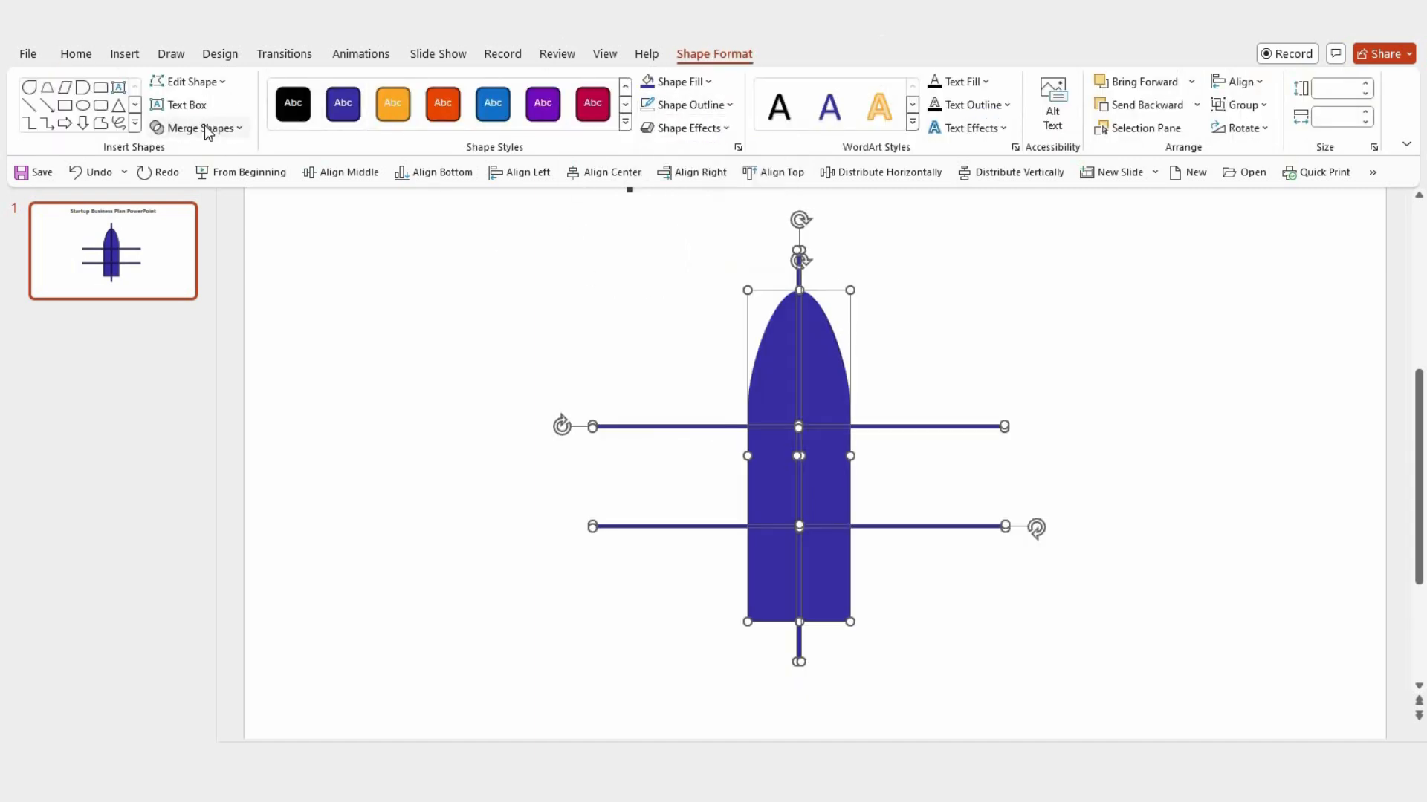
Step: Fragment the body with the crossing lines and delete all the line pieces, keeping only the six body segments
left_click(204, 125)
left_click(192, 201)
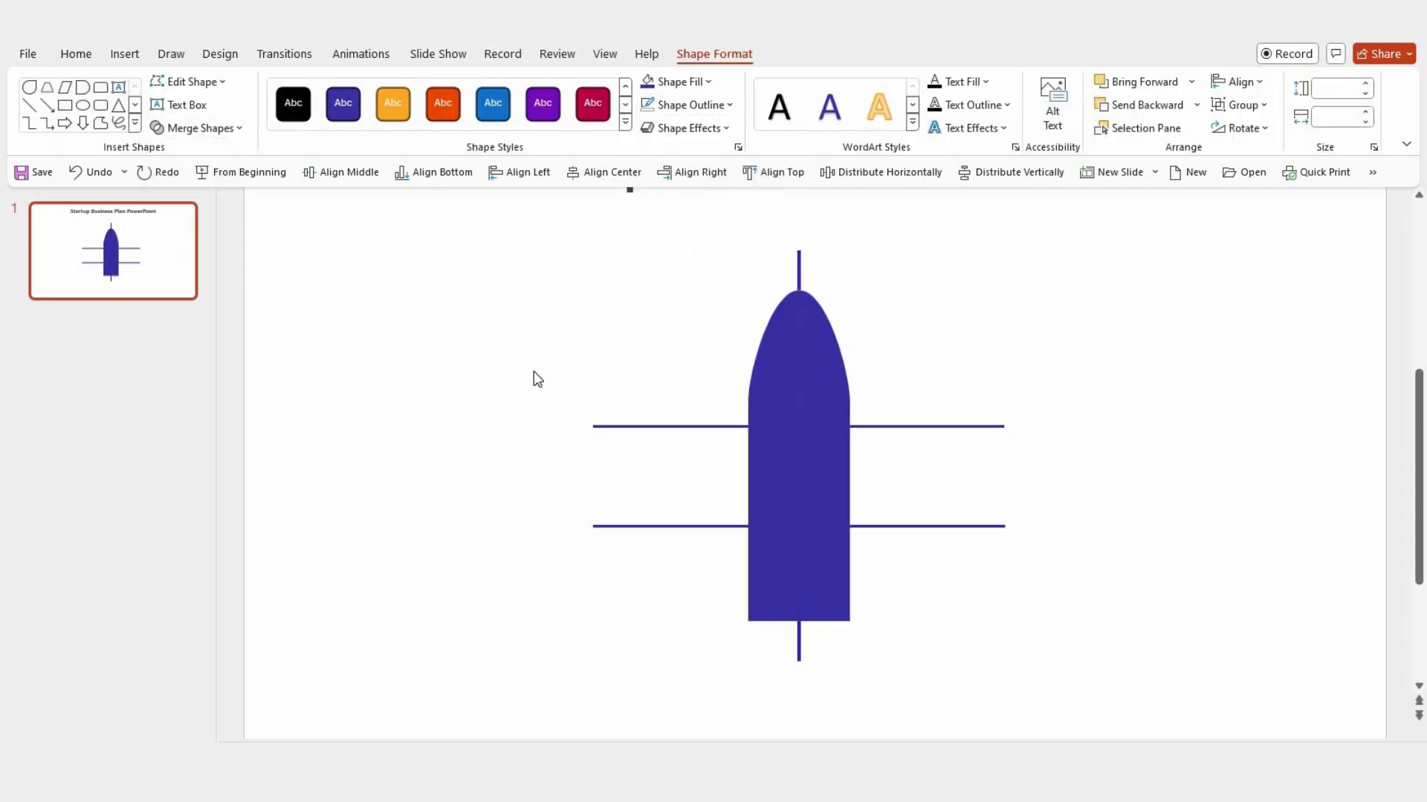
left_click(761, 399, "shift")
left_click(819, 391, "shift")
left_click(767, 499, "shift")
left_click(837, 497, "shift")
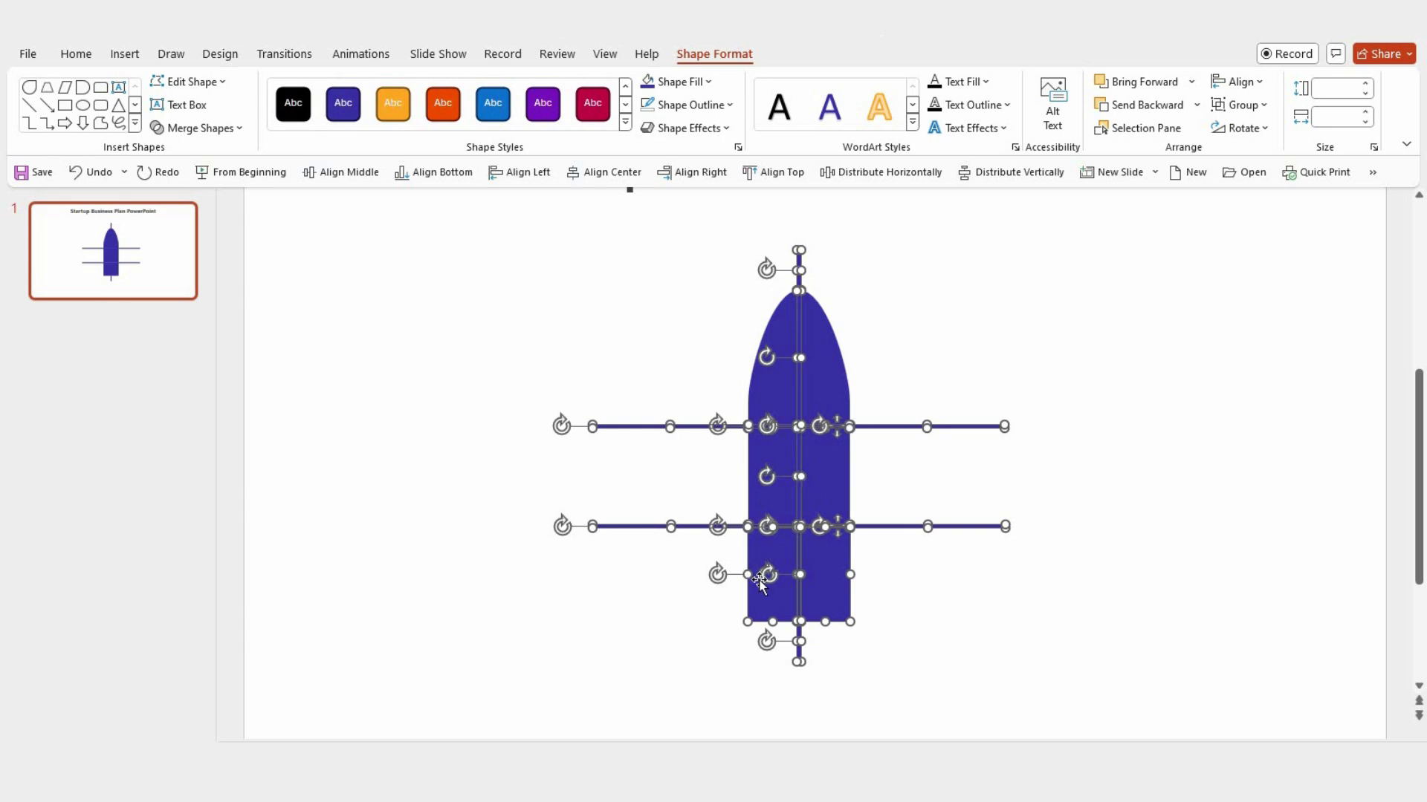
left_click(759, 584, "shift")
left_click(818, 599, "shift")
key("Delete")
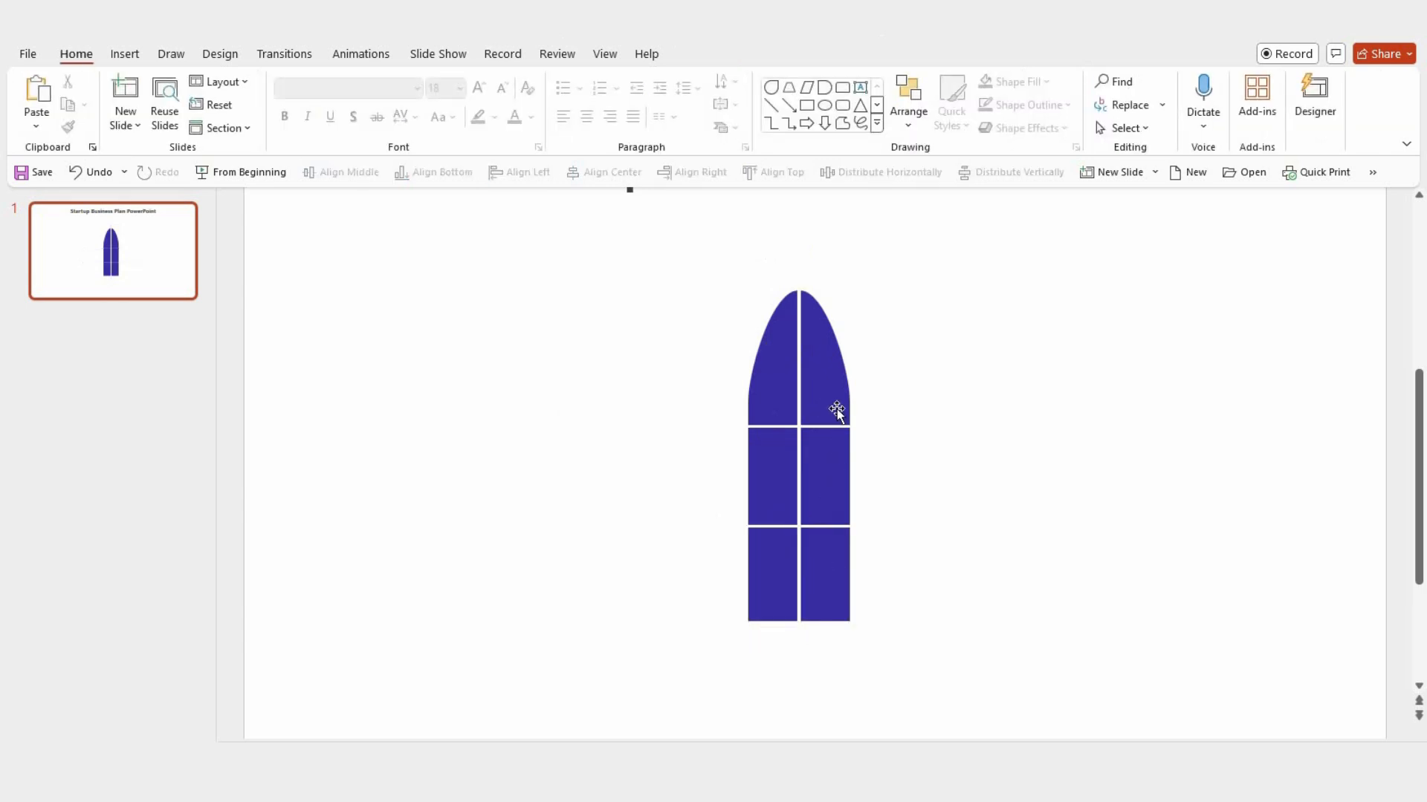
Step: Edit the points of the upper-left nose segment so its outer edge forms a fuller, more rounded curve
scroll(836, 411, "up", 2)
left_click(743, 445)
left_click(714, 54)
left_click(191, 82)
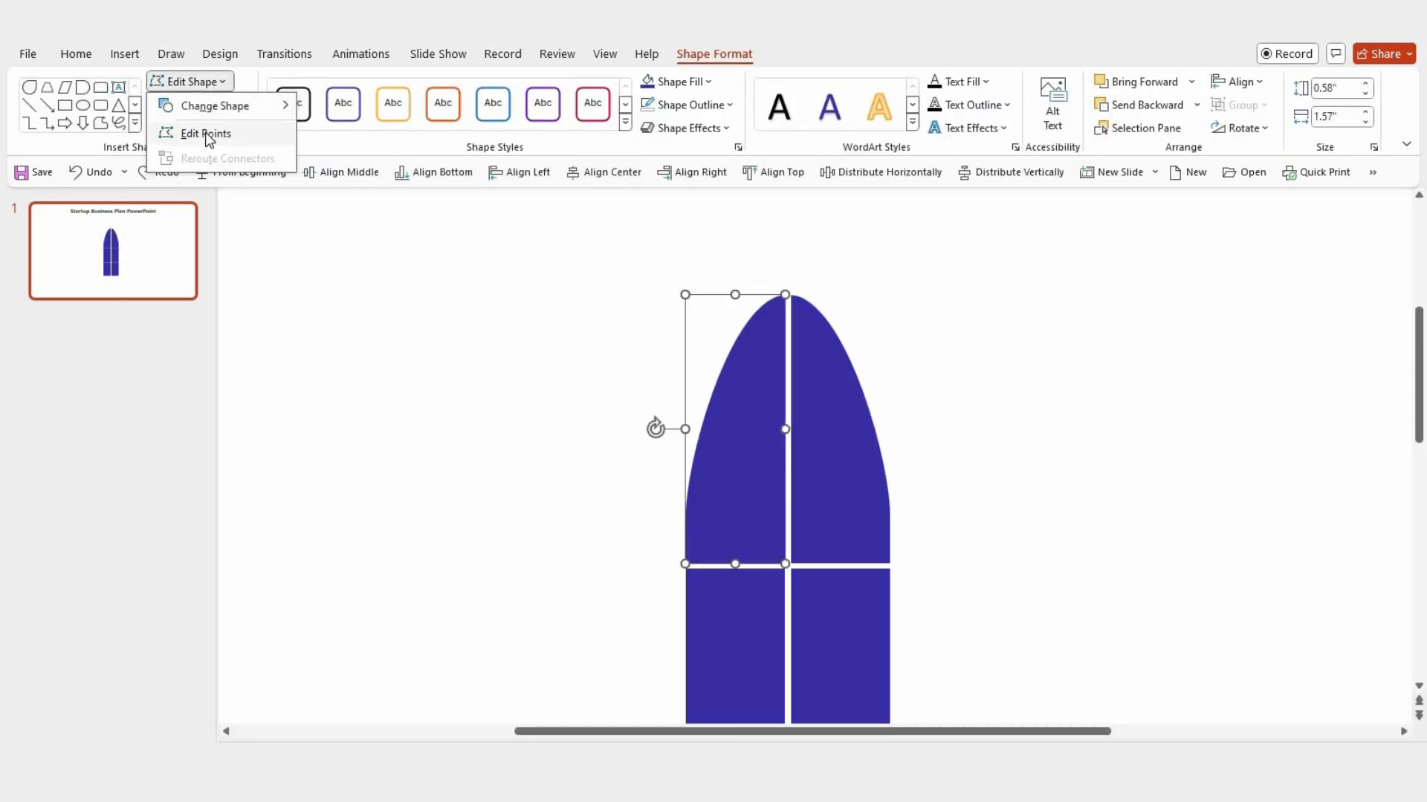
left_click(205, 133)
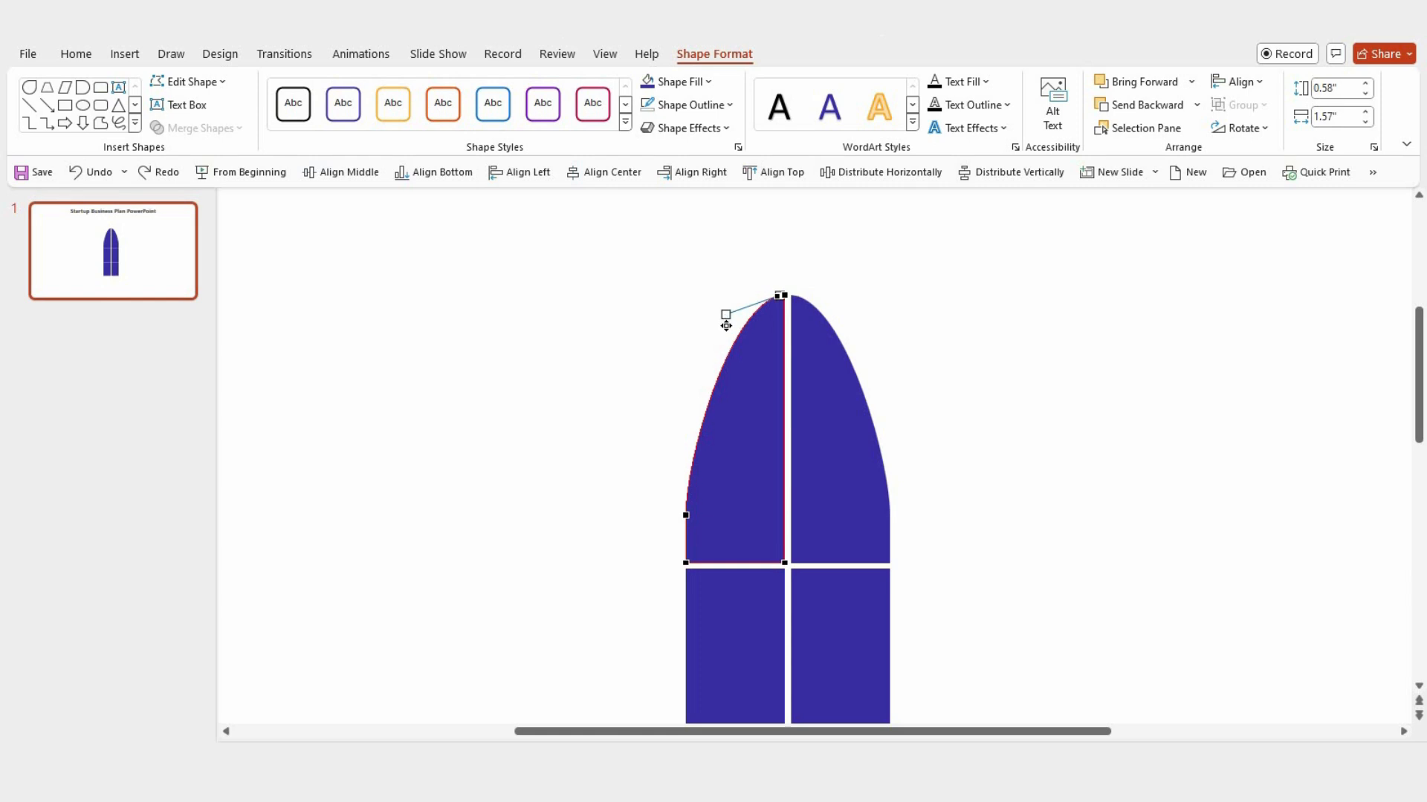
left_click_drag(726, 325, 775, 306)
left_click_drag(686, 516, 686, 503)
left_click_drag(686, 449, 688, 415)
Step: Edit the points of the upper-right nose segment so its outer curve mirrors the rounded left segment
left_click(839, 438)
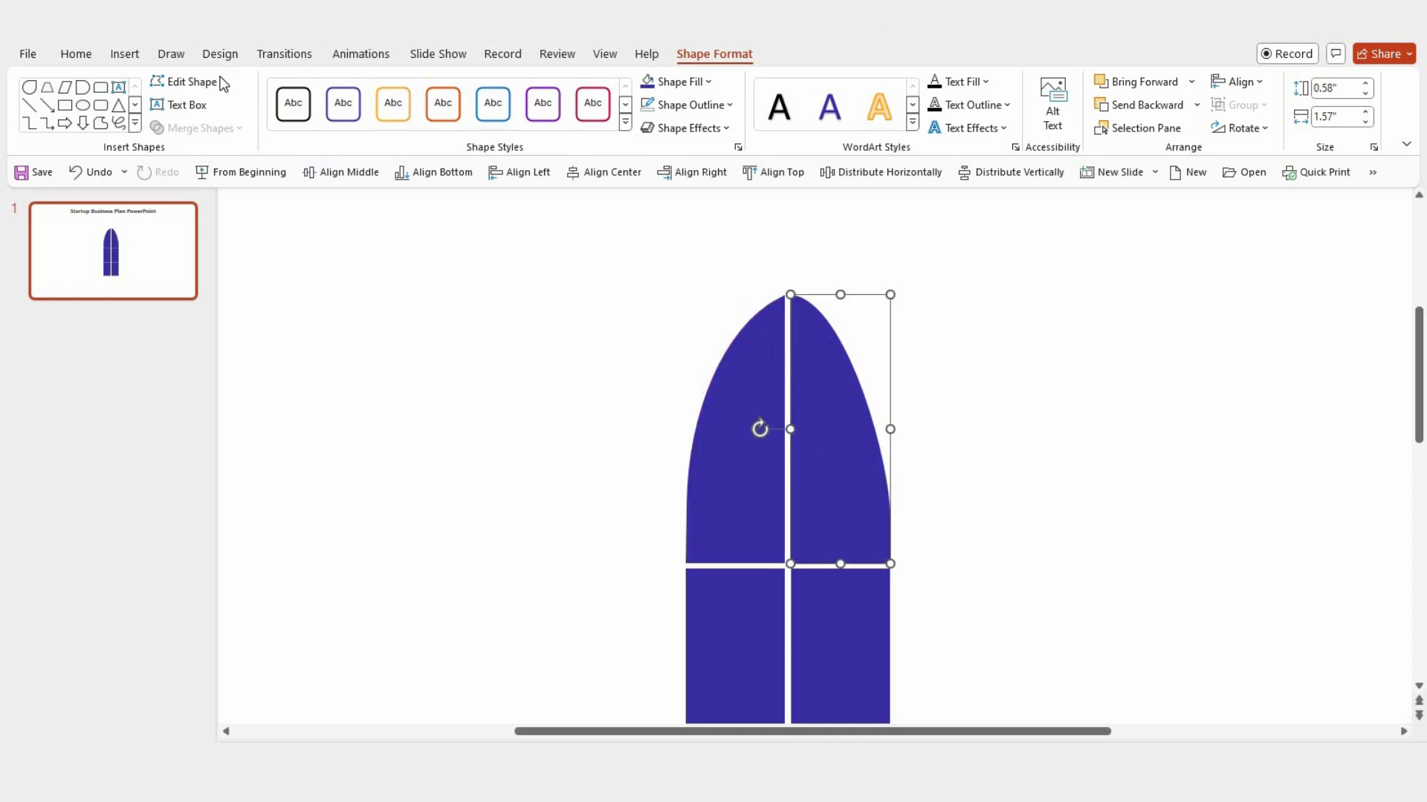
left_click(223, 83)
left_click(208, 130)
left_click(799, 296)
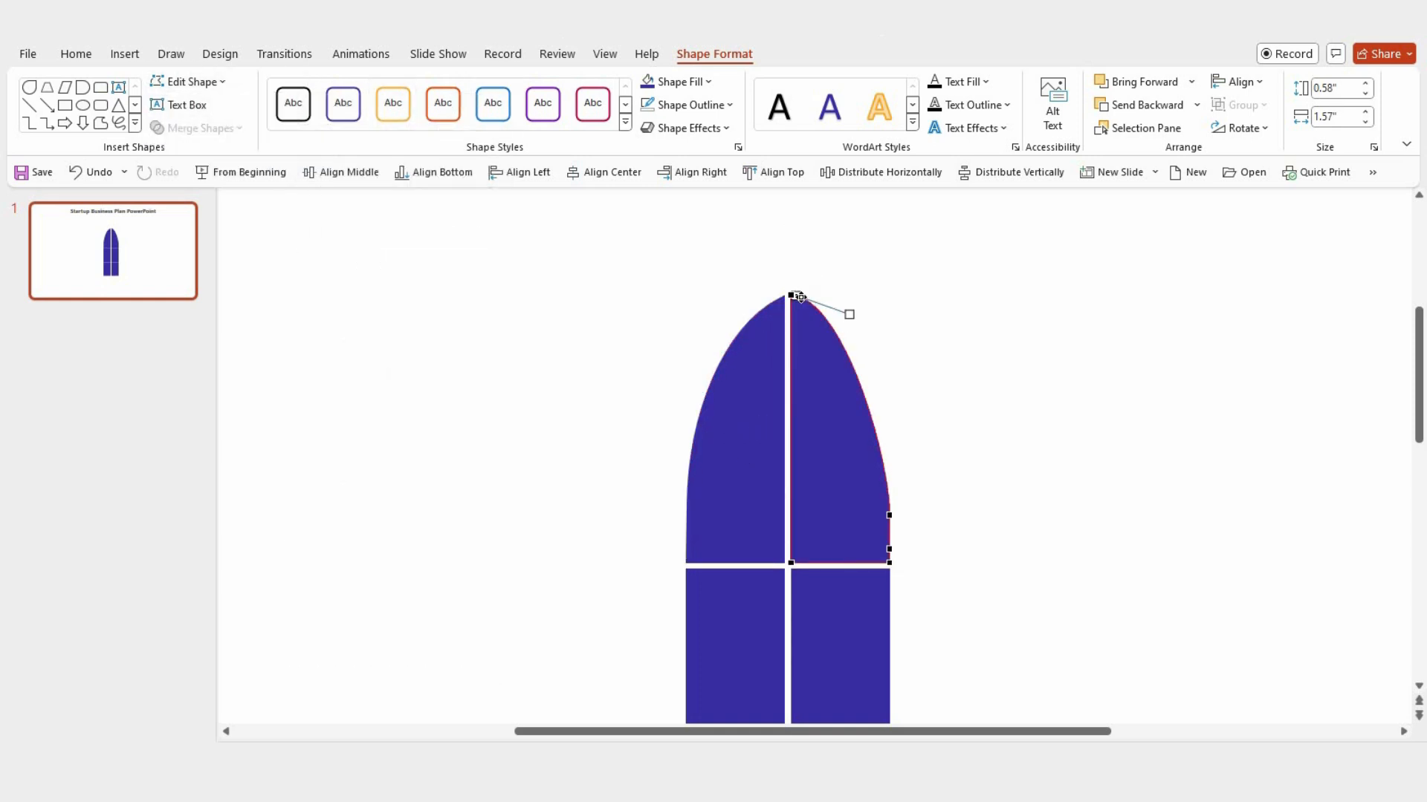
left_click_drag(800, 298, 797, 298)
key("ctrl+z")
left_click_drag(890, 510, 891, 400)
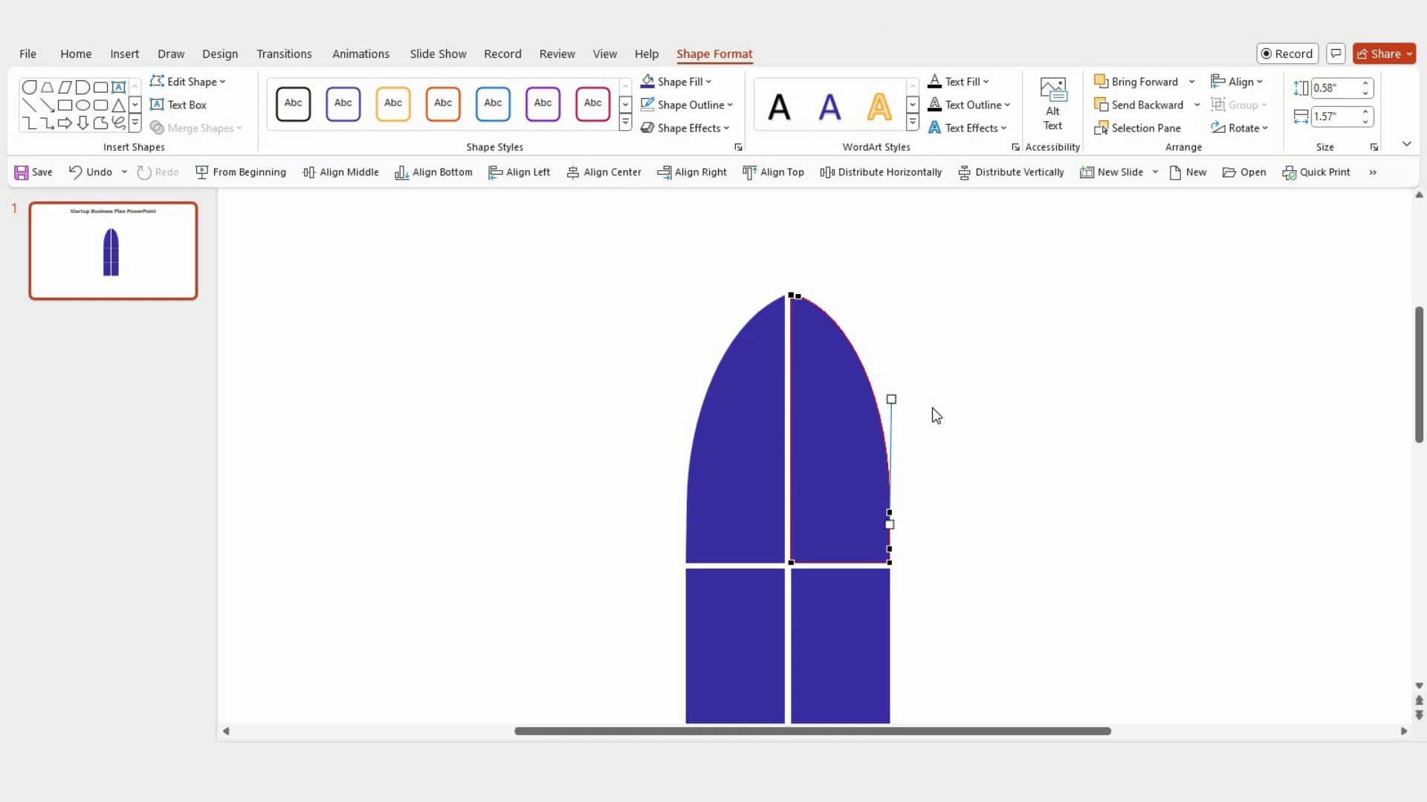
scroll(1002, 430, "down", 3)
scroll(1002, 430, "down", 1)
left_click(1001, 430)
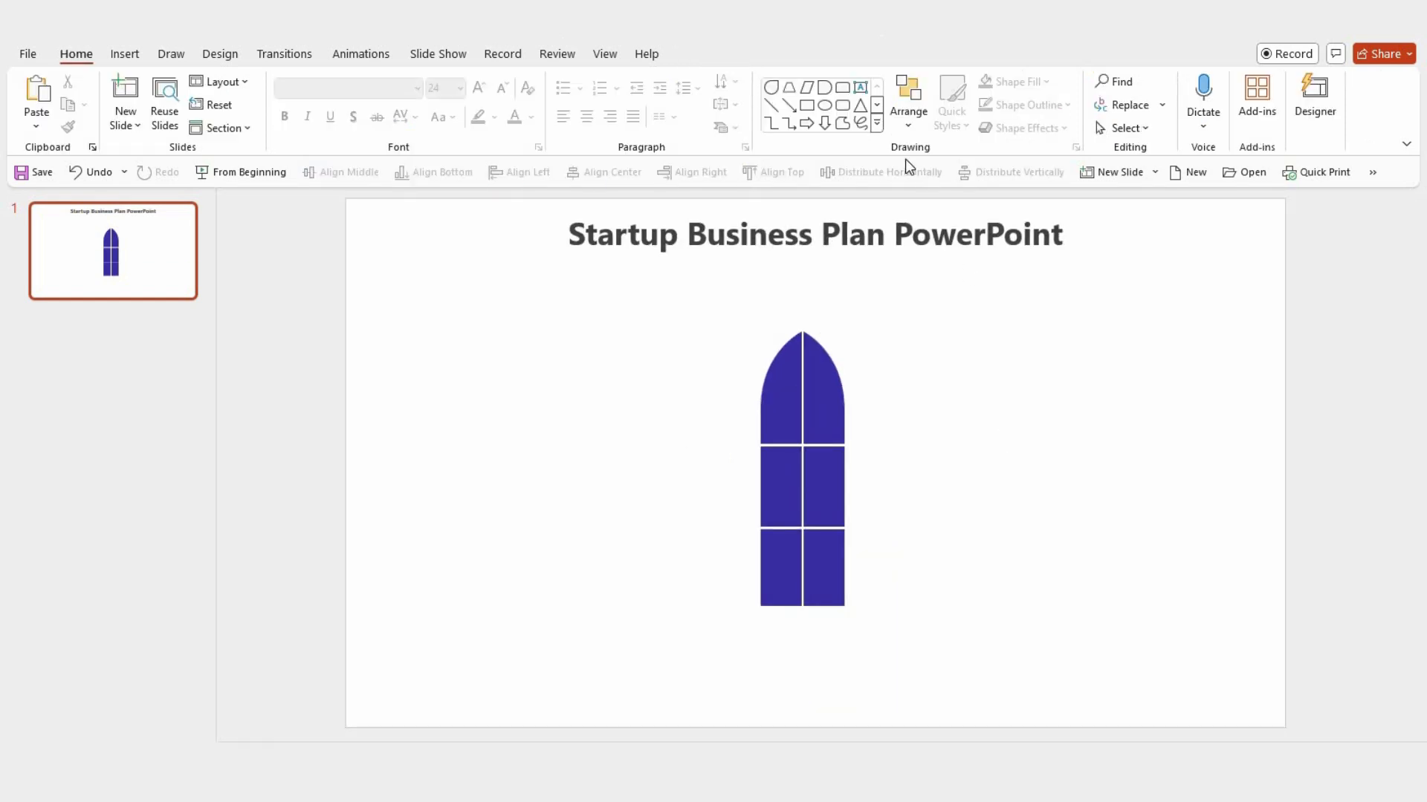
Step: Draw a parallelogram about 1.77" wide and 0.64" high beside the body's base and flip it vertically
left_click(878, 123)
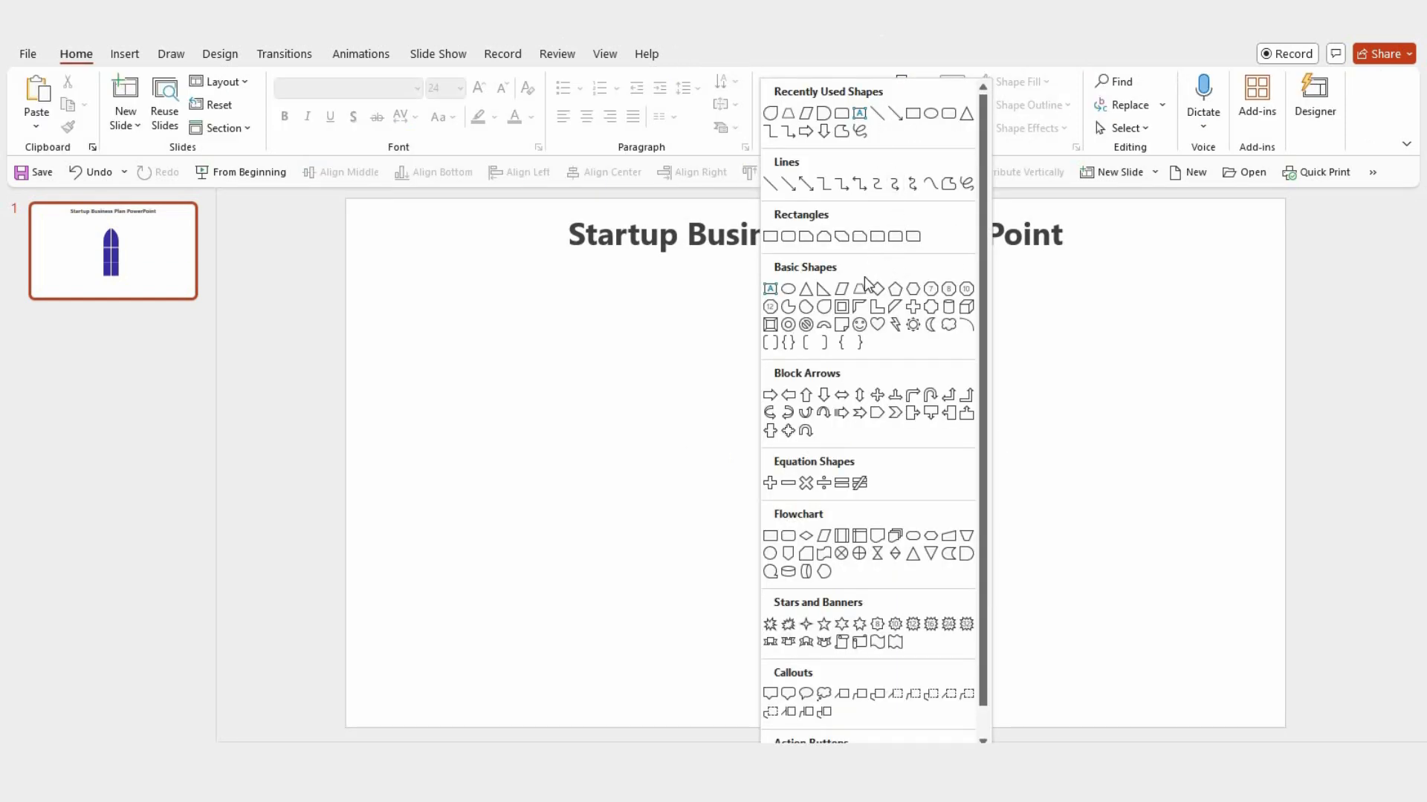
left_click(841, 289)
left_click_drag(888, 551, 1009, 605)
left_click_drag(970, 544, 969, 544)
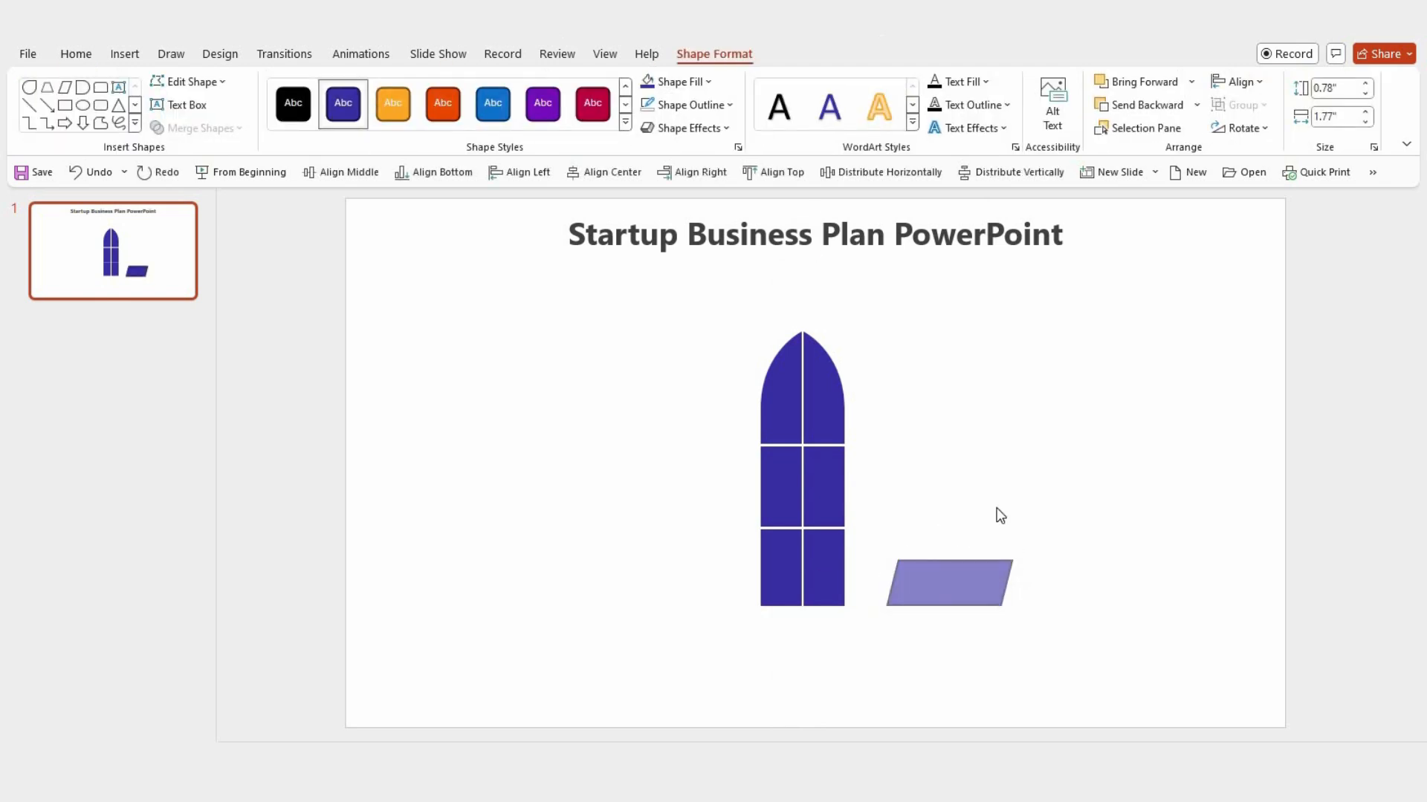
left_click(1261, 131)
left_click(1267, 202)
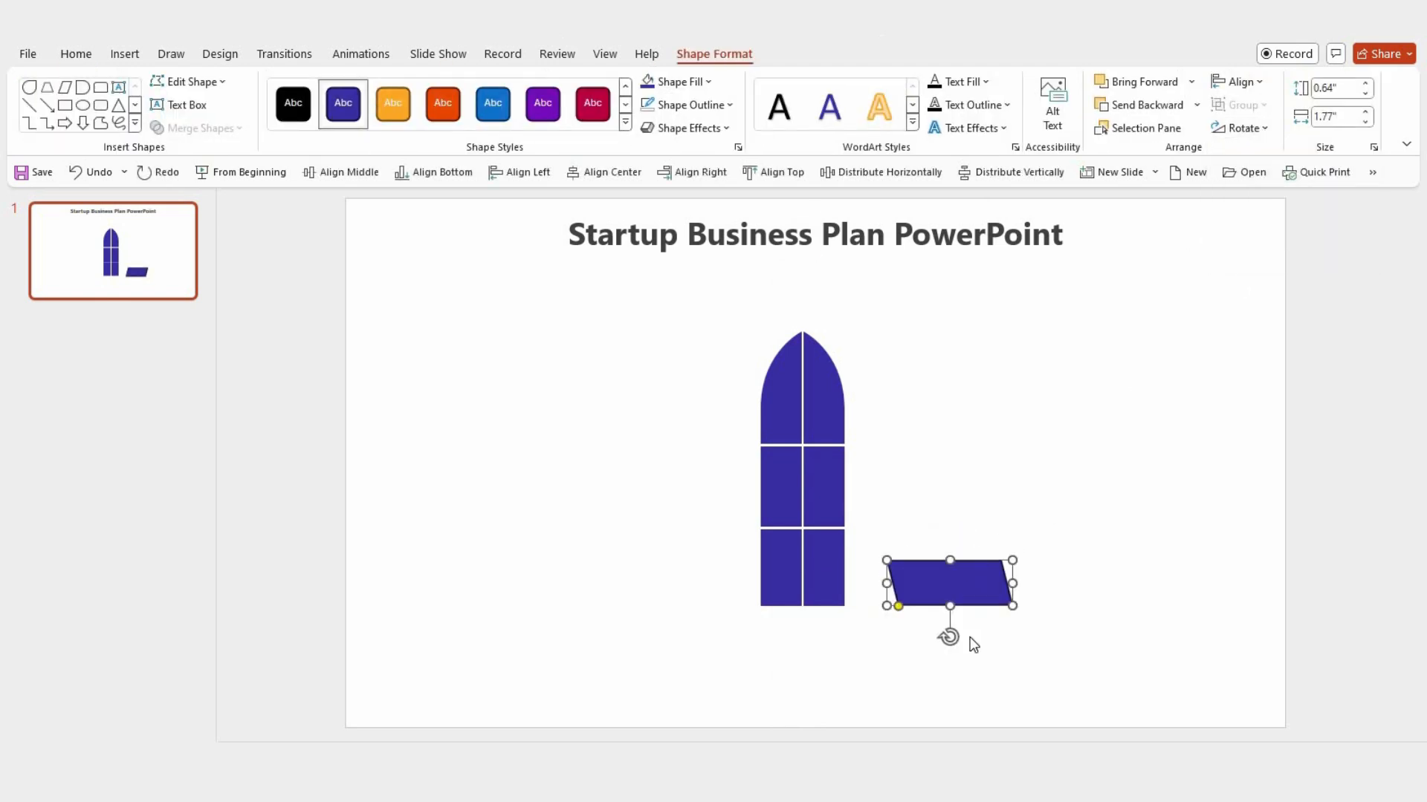
Step: Tilt the parallelogram clockwise, shorten it to about 1.35", and place it overlapping the lower-right body segment as a fin
left_click_drag(949, 639, 898, 632)
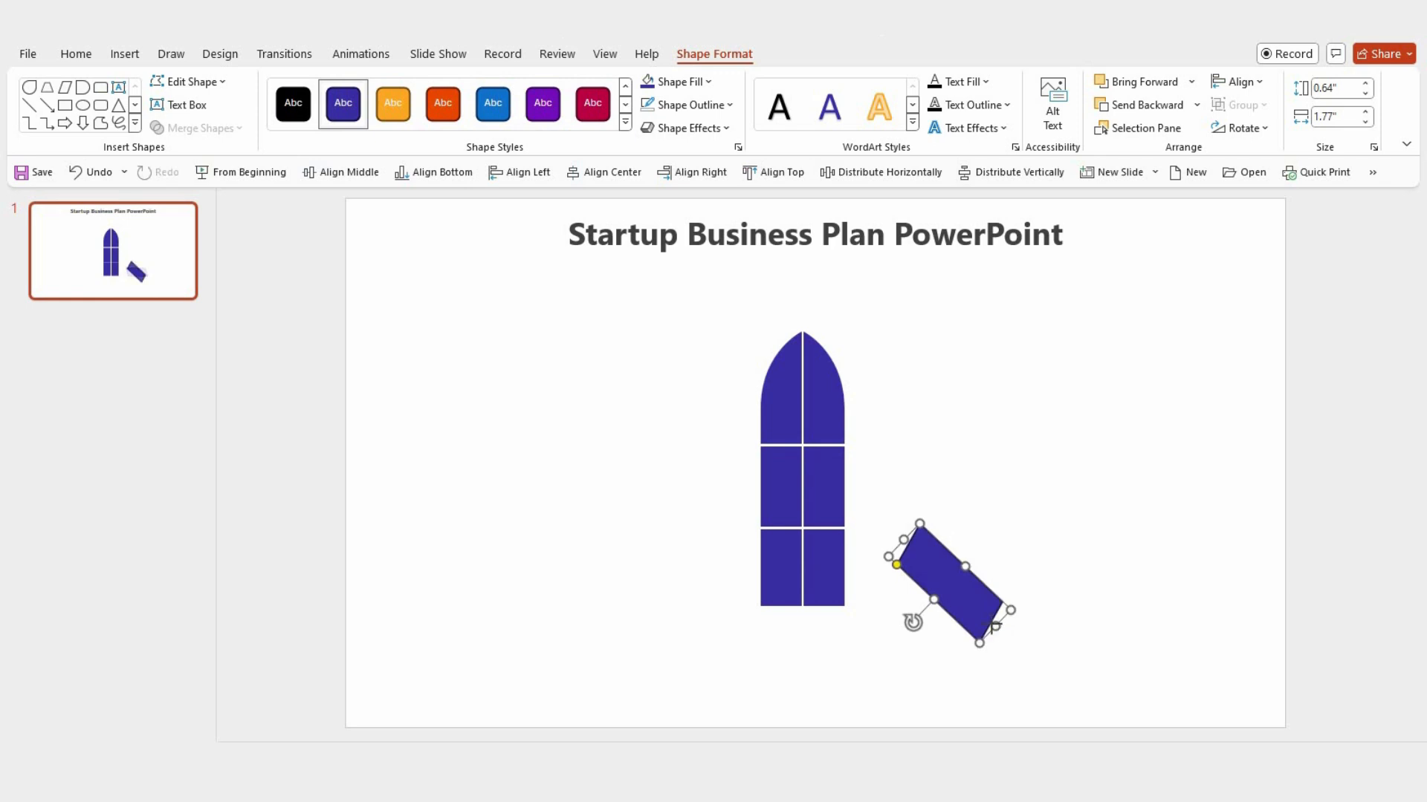
left_click_drag(996, 625, 915, 558)
scroll(887, 583, "up", 5)
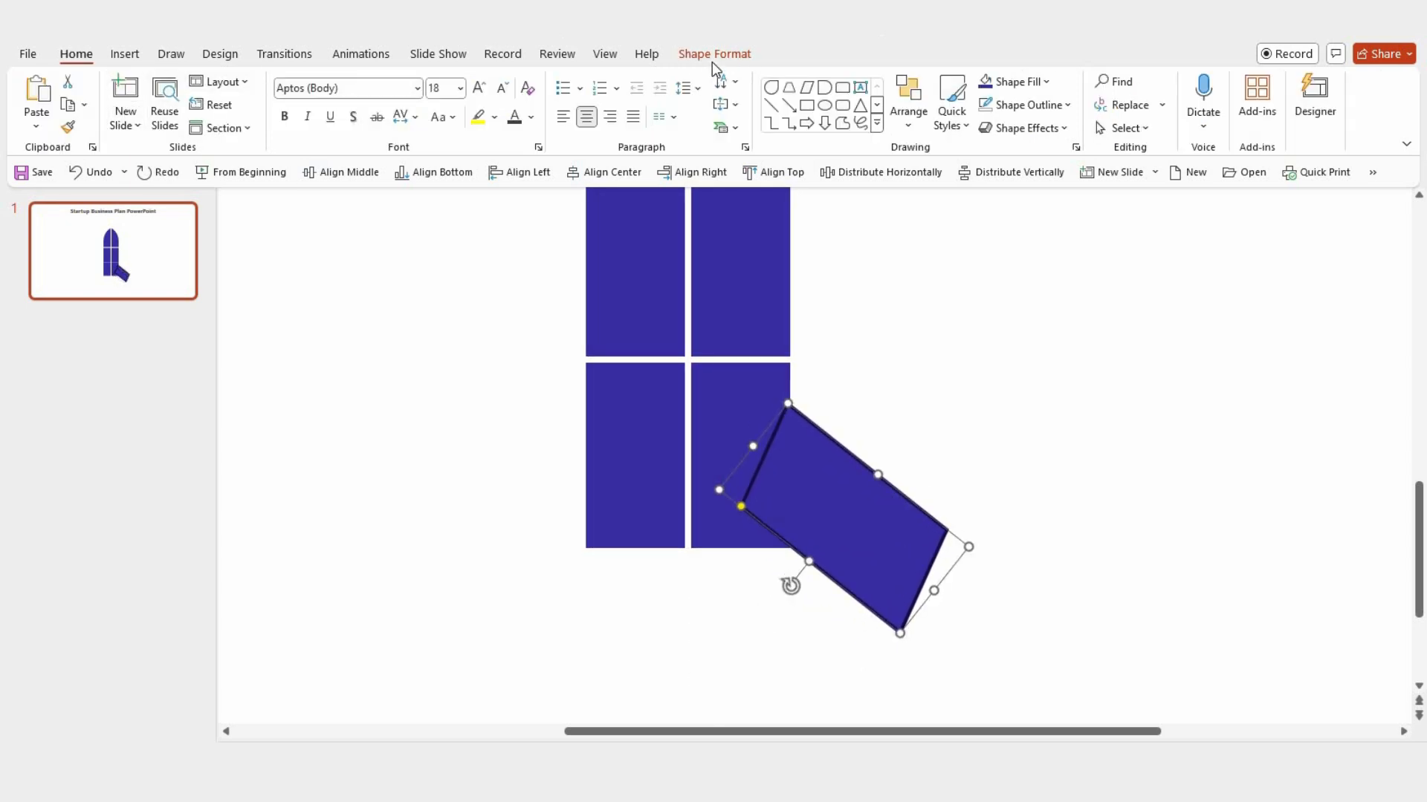
Step: Edit the fin's points to pull its upper corners inward, make the outer edge nearly vertical, and round its upper outer corner
left_click(712, 59)
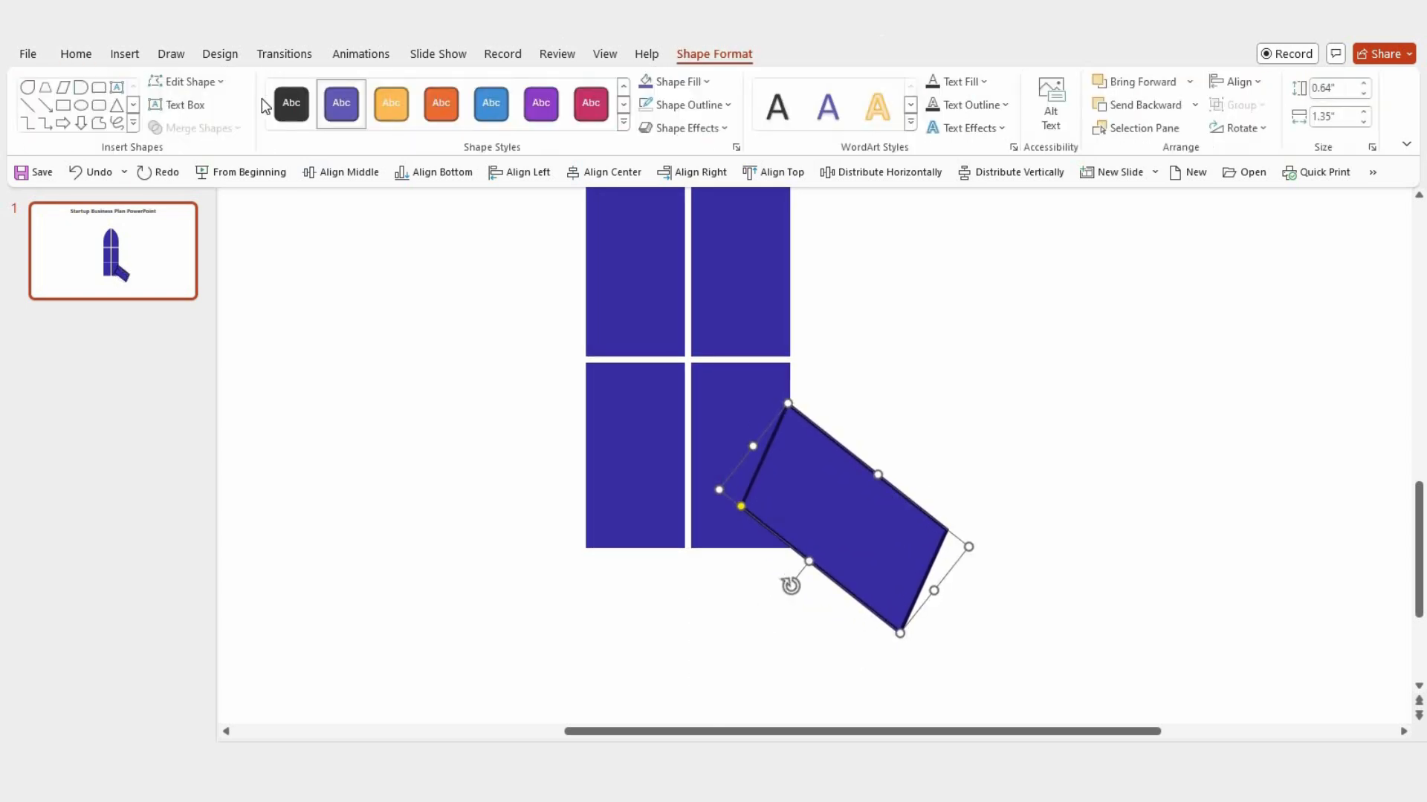
left_click(191, 81)
left_click(205, 130)
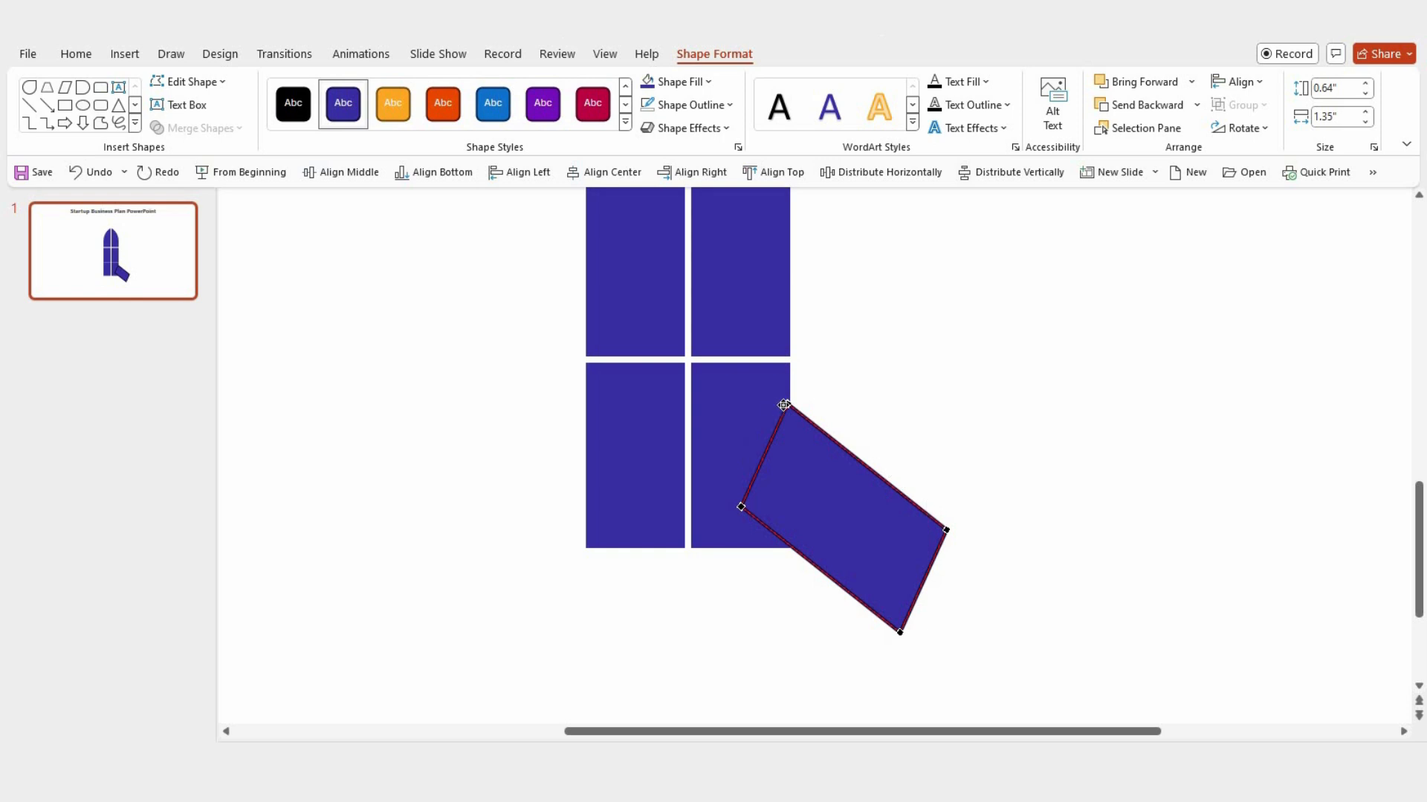
left_click_drag(787, 405, 780, 419)
left_click_drag(946, 530, 599, 542)
right_click(901, 527)
key("Escape")
left_click(899, 511)
left_click(900, 510)
left_click(938, 526)
Step: Duplicate the fin, flip the copy horizontally, and position it overlapping the lower-left body segment to mirror the original
left_click(871, 542)
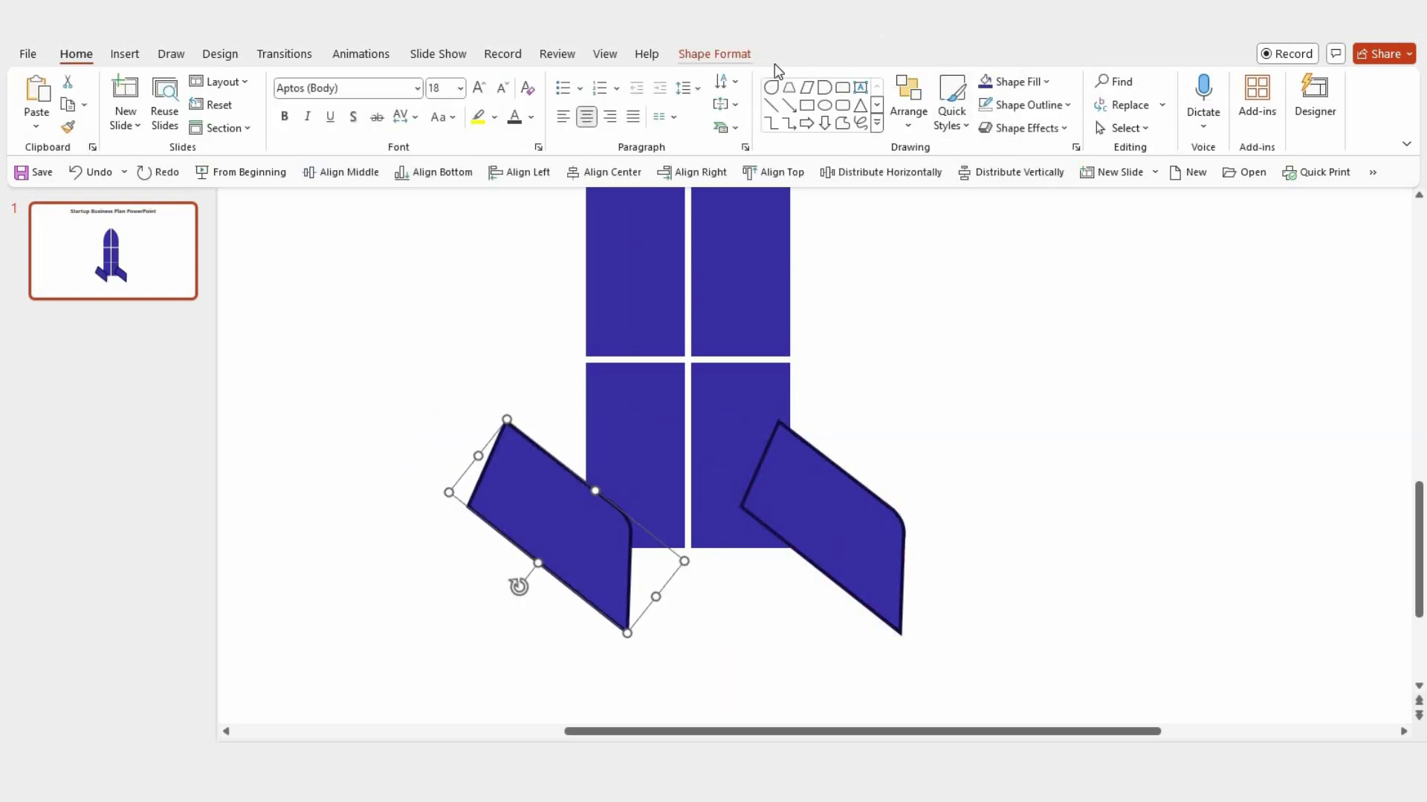
left_click(1241, 128)
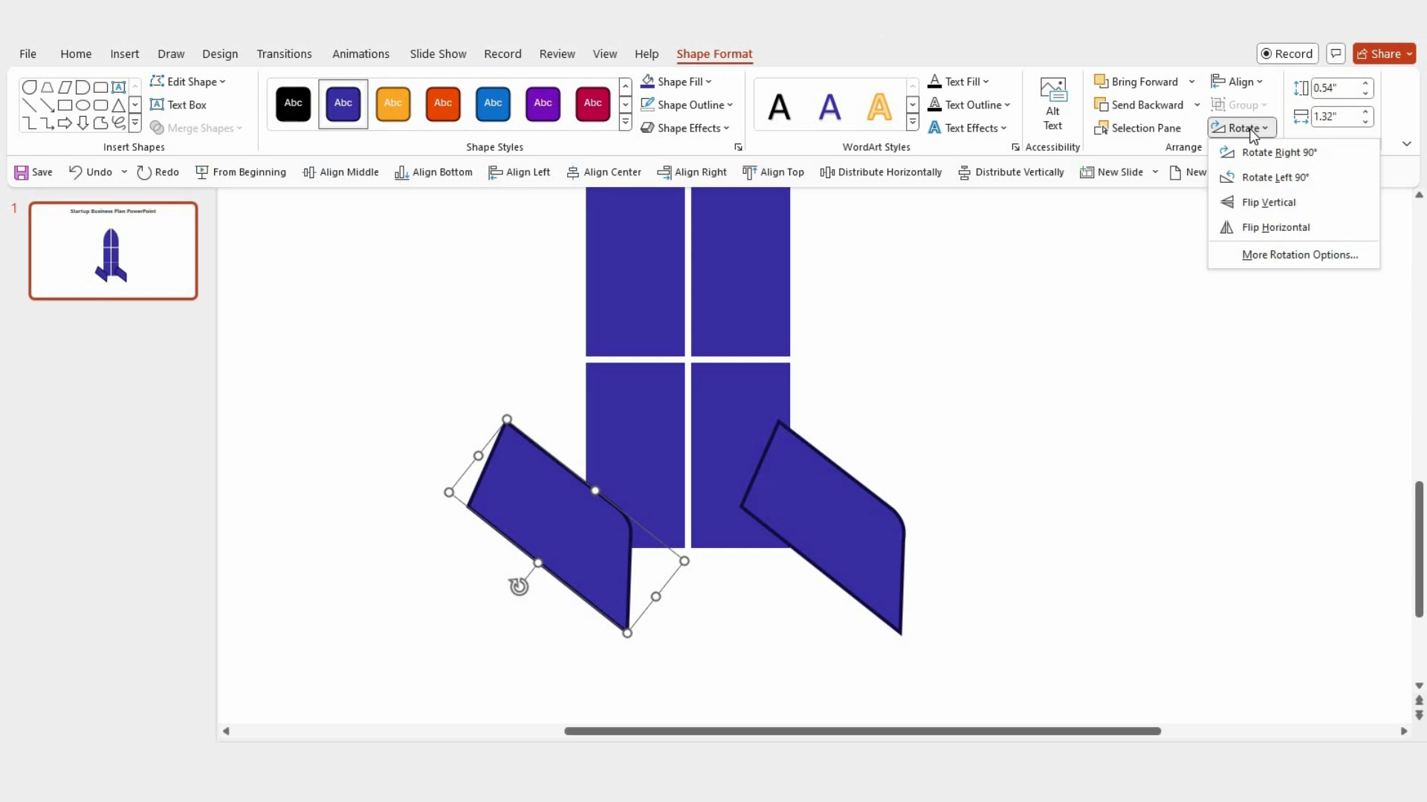
left_click(1255, 231)
left_click_drag(624, 510, 594, 508)
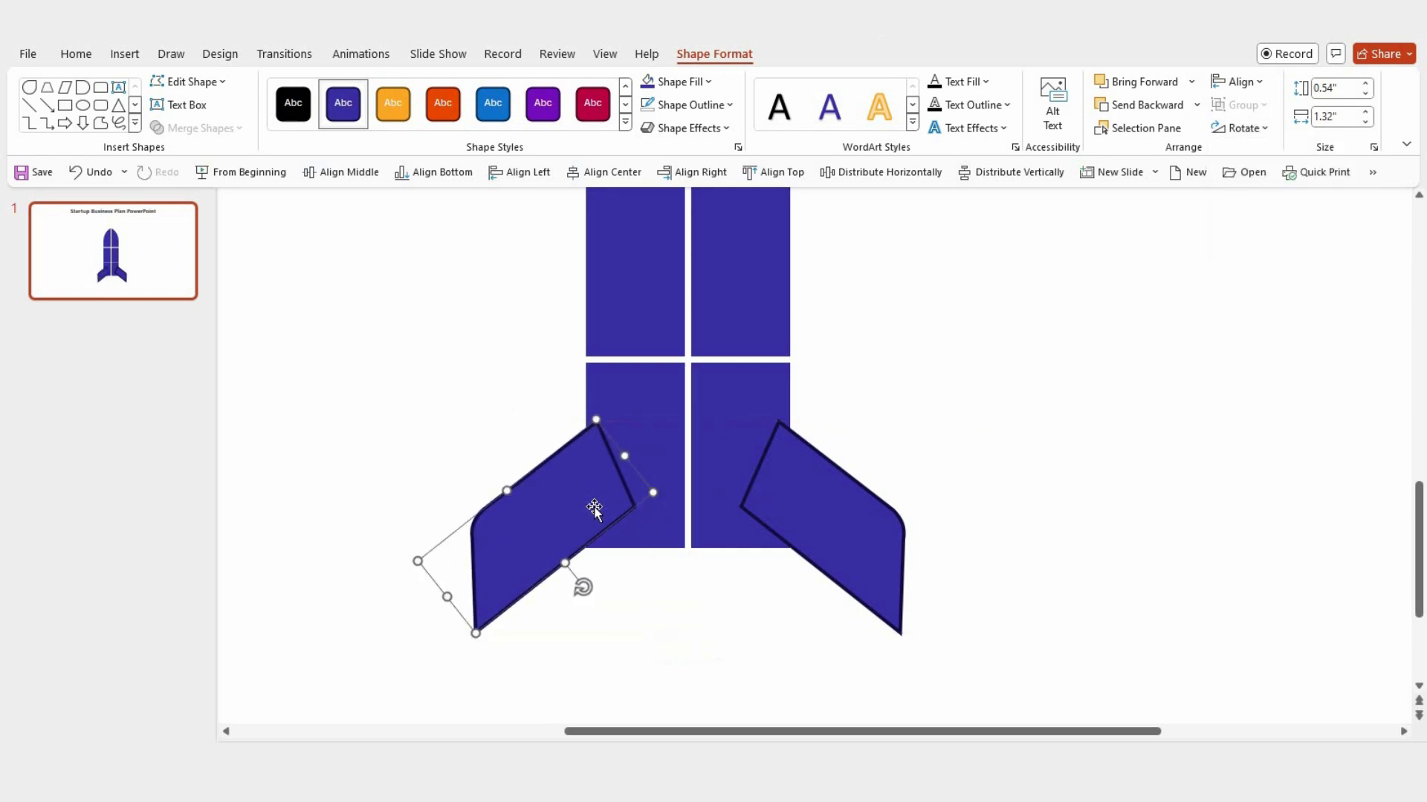
key("Down")
key("Left")
key("Escape")
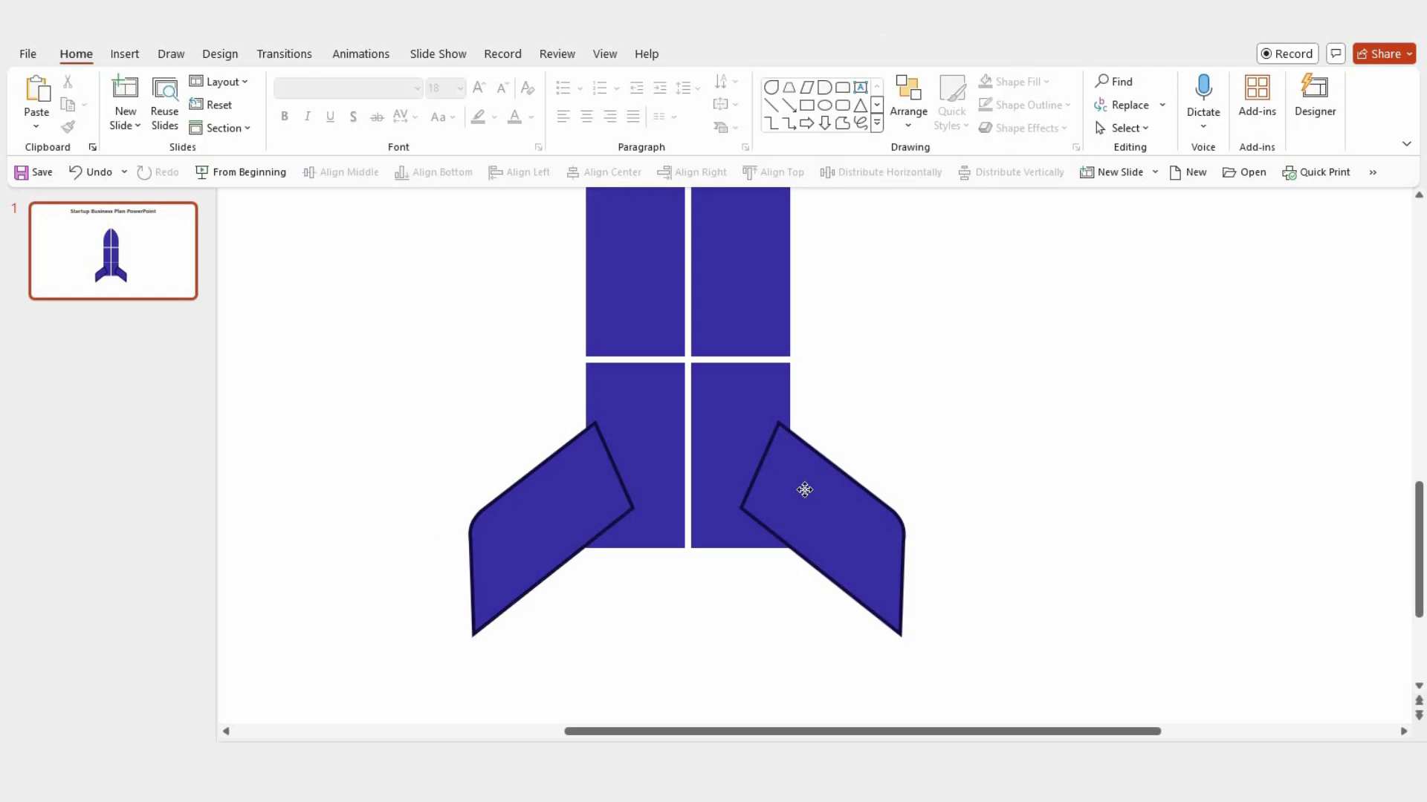
Step: Remove the outlines from both fins
left_click(803, 490)
left_click(581, 491, "shift")
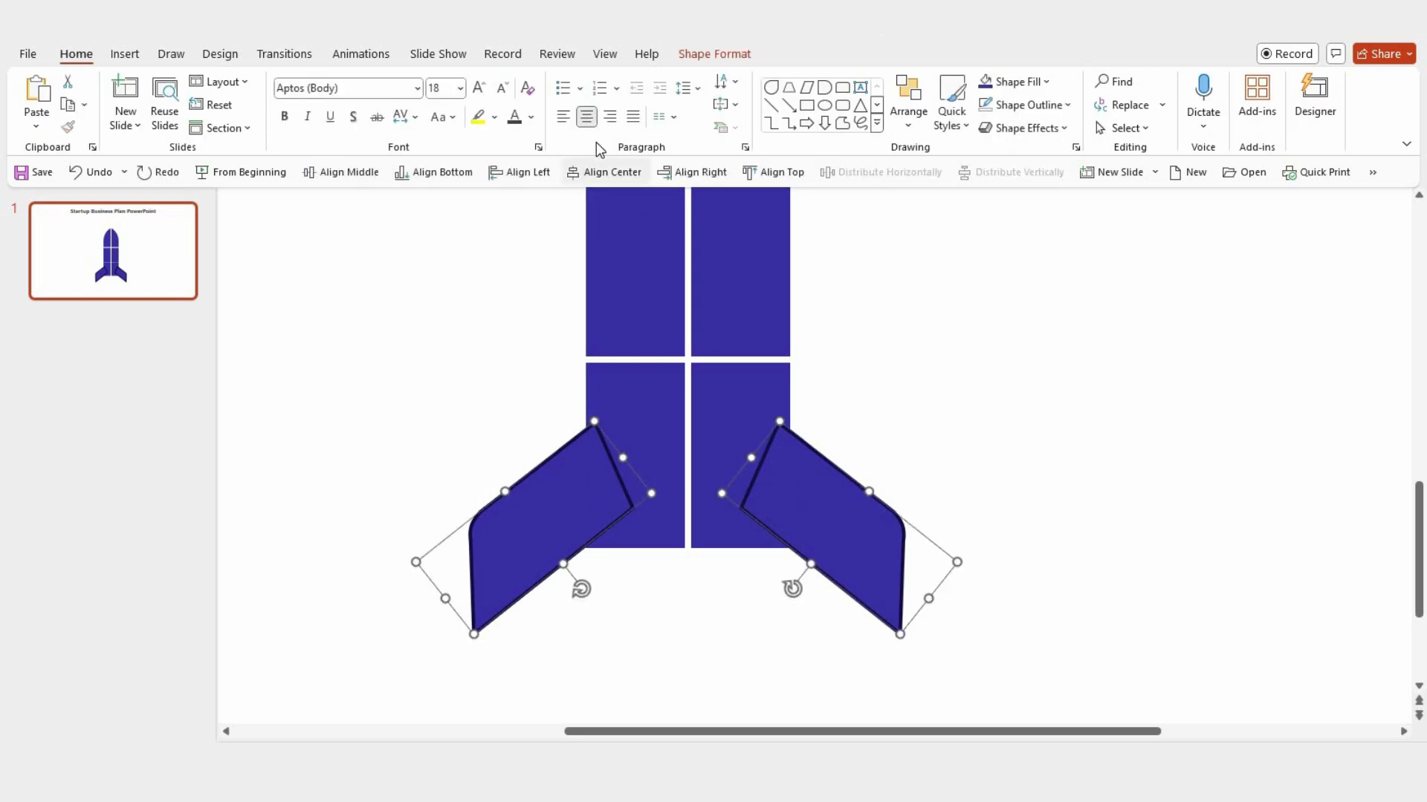
left_click(714, 53)
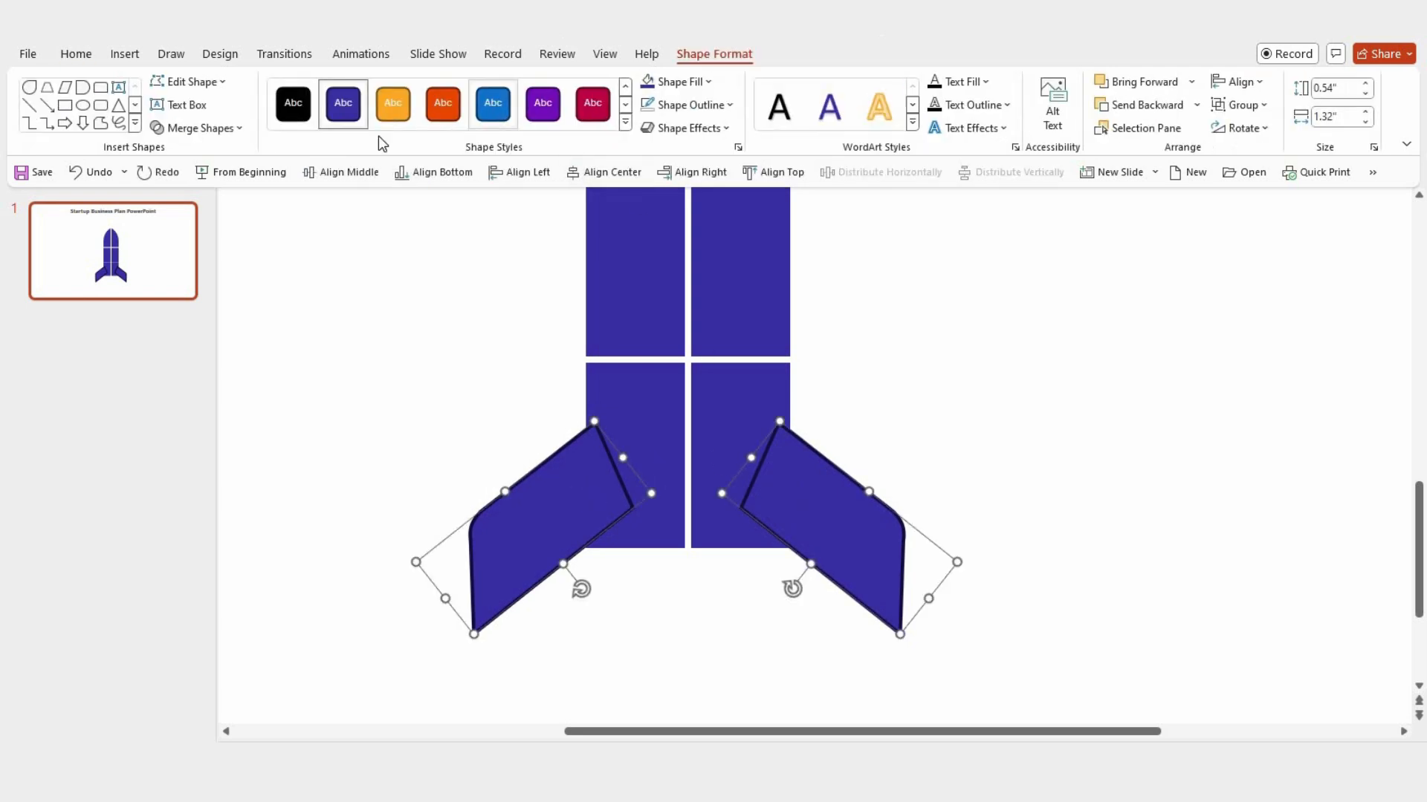
left_click(685, 105)
left_click(677, 355)
Step: Merge the lower-right body segment and the right fin into one shape with Union
left_click(770, 405)
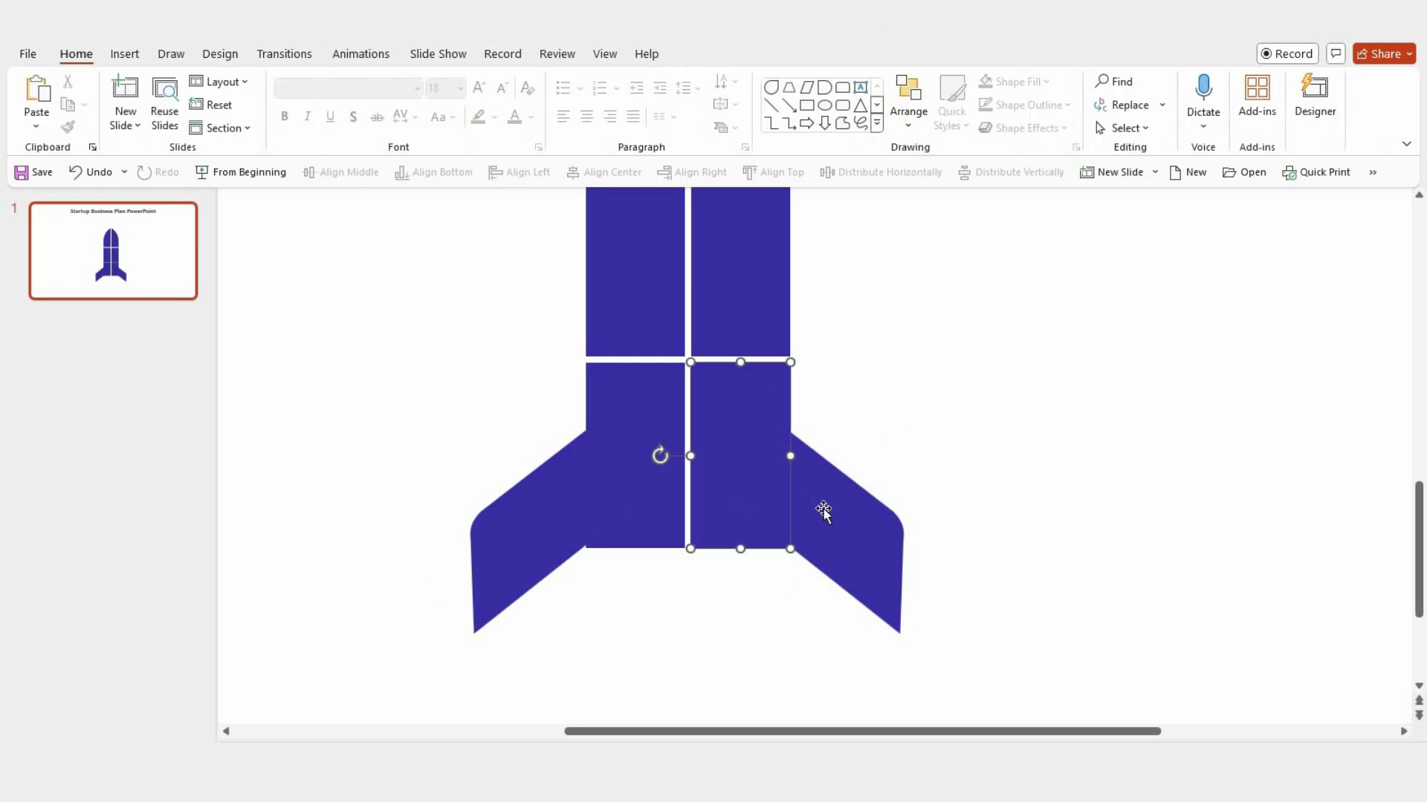
left_click(821, 510, "shift")
left_click(199, 128)
left_click(194, 152)
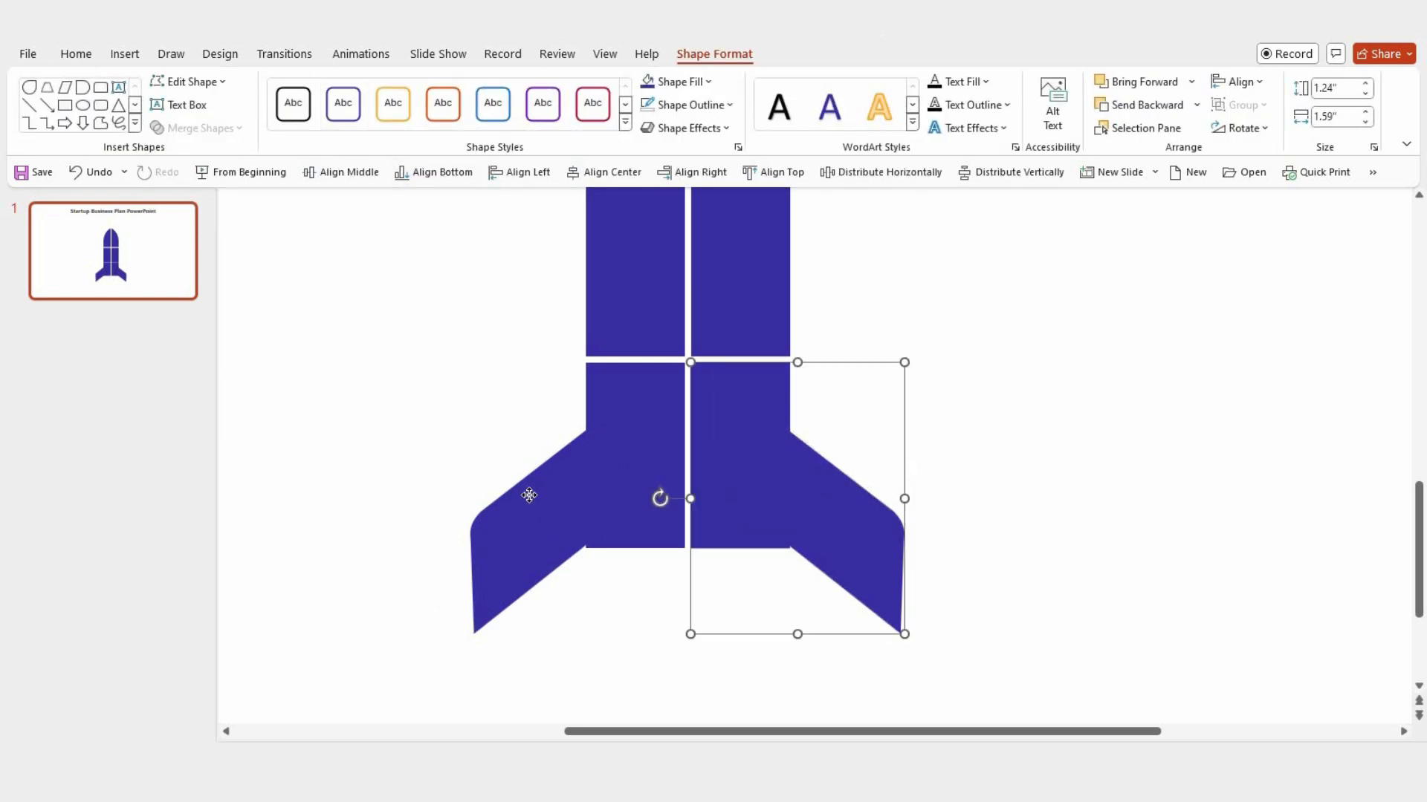
Step: Merge the left fin and the lower-left body segment into one shape with Union
left_click(528, 493)
left_click(639, 416, "shift")
left_click(229, 129)
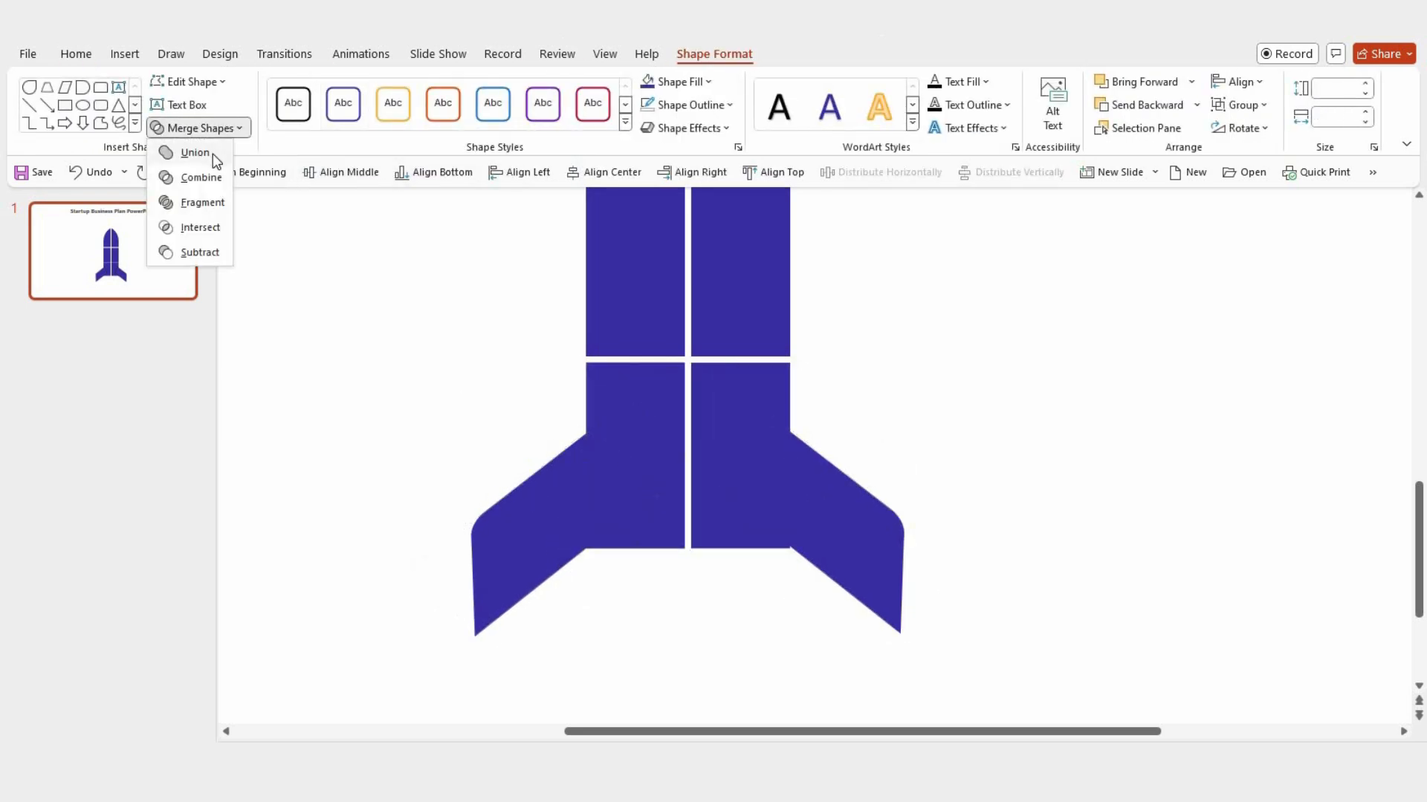
left_click(211, 153)
left_click(864, 431)
scroll(867, 484, "down", 5)
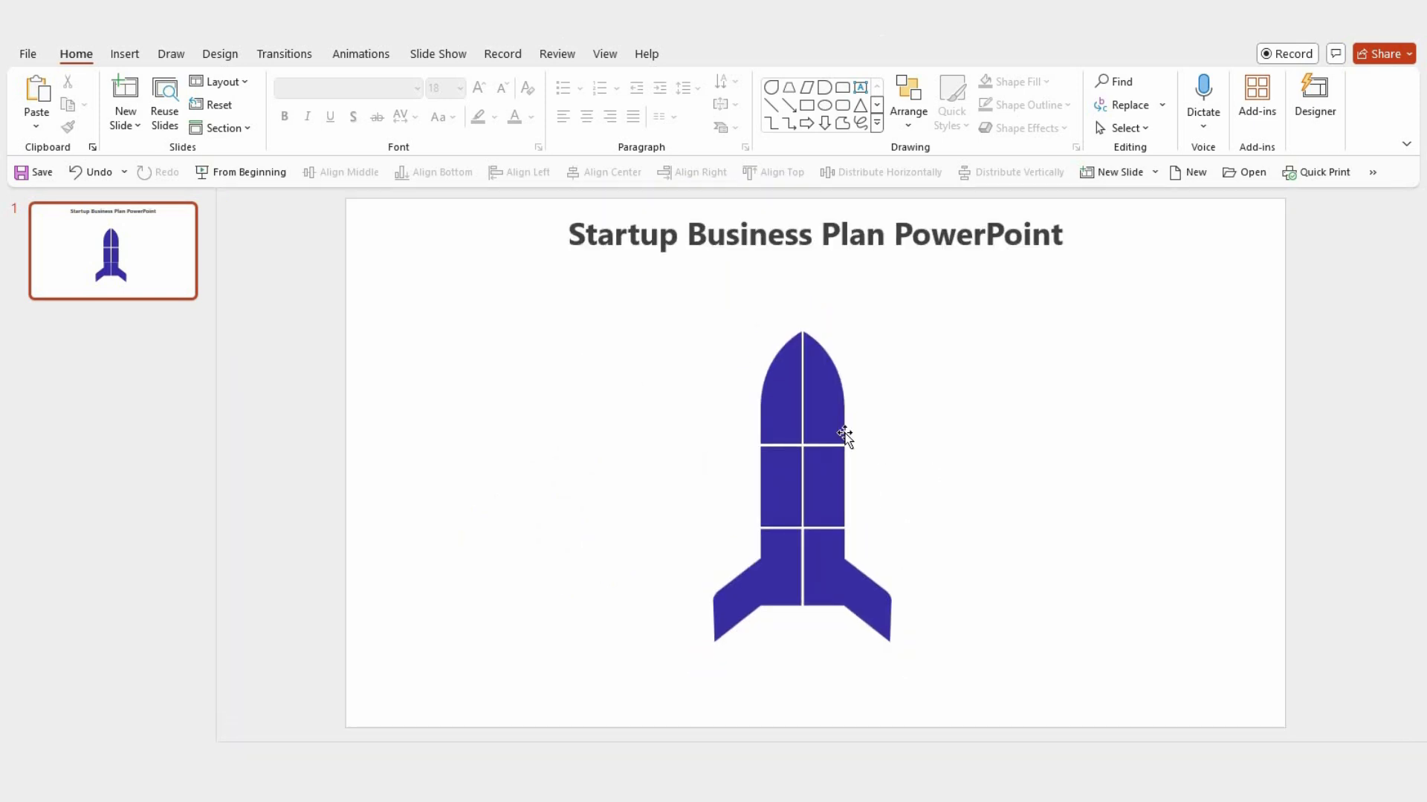
Step: Nudge the three right-hand rocket segments left to close the vertical gap between the halves
left_click(845, 437)
left_click(818, 468, "shift")
left_click(828, 547, "shift")
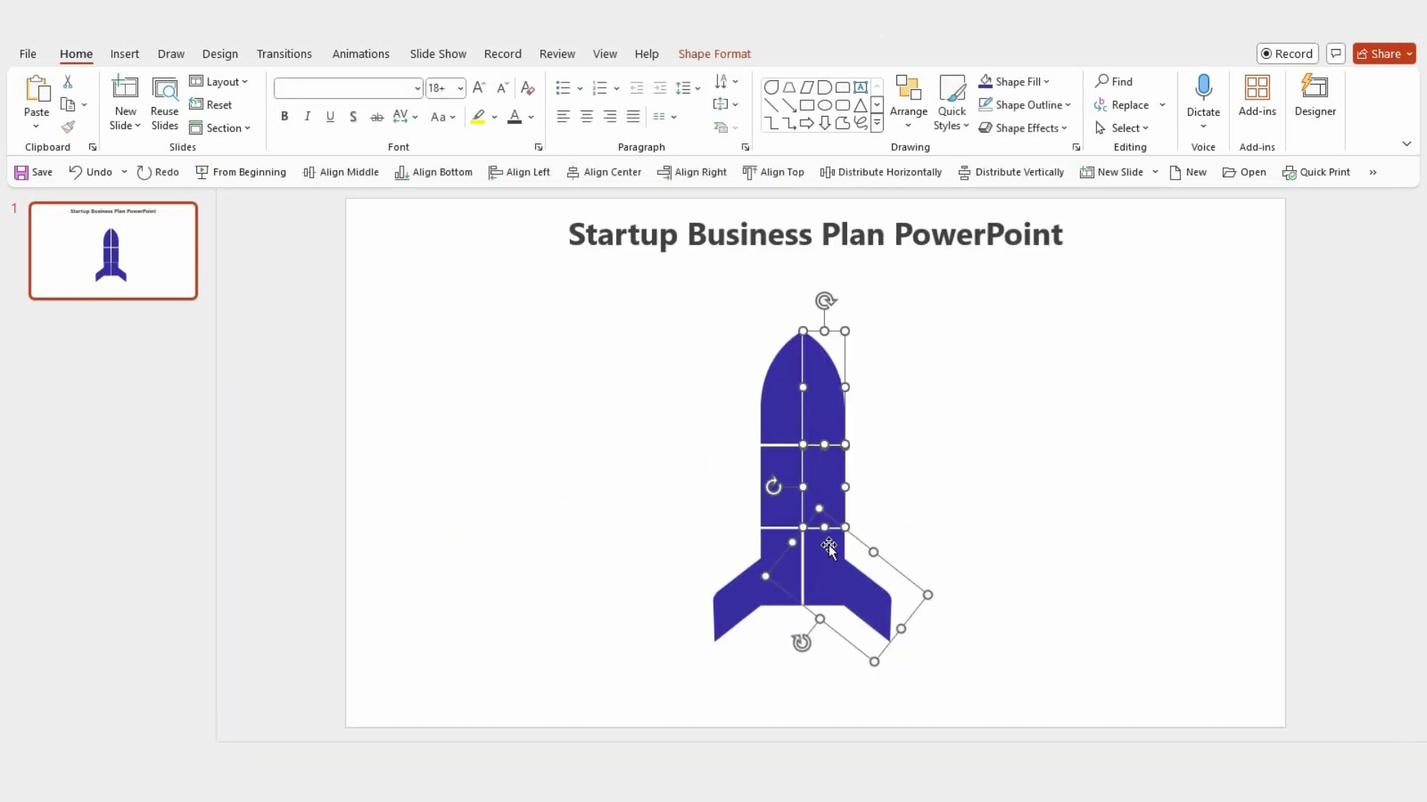
key("Left")
key("Left")
key("Left")
key("Left")
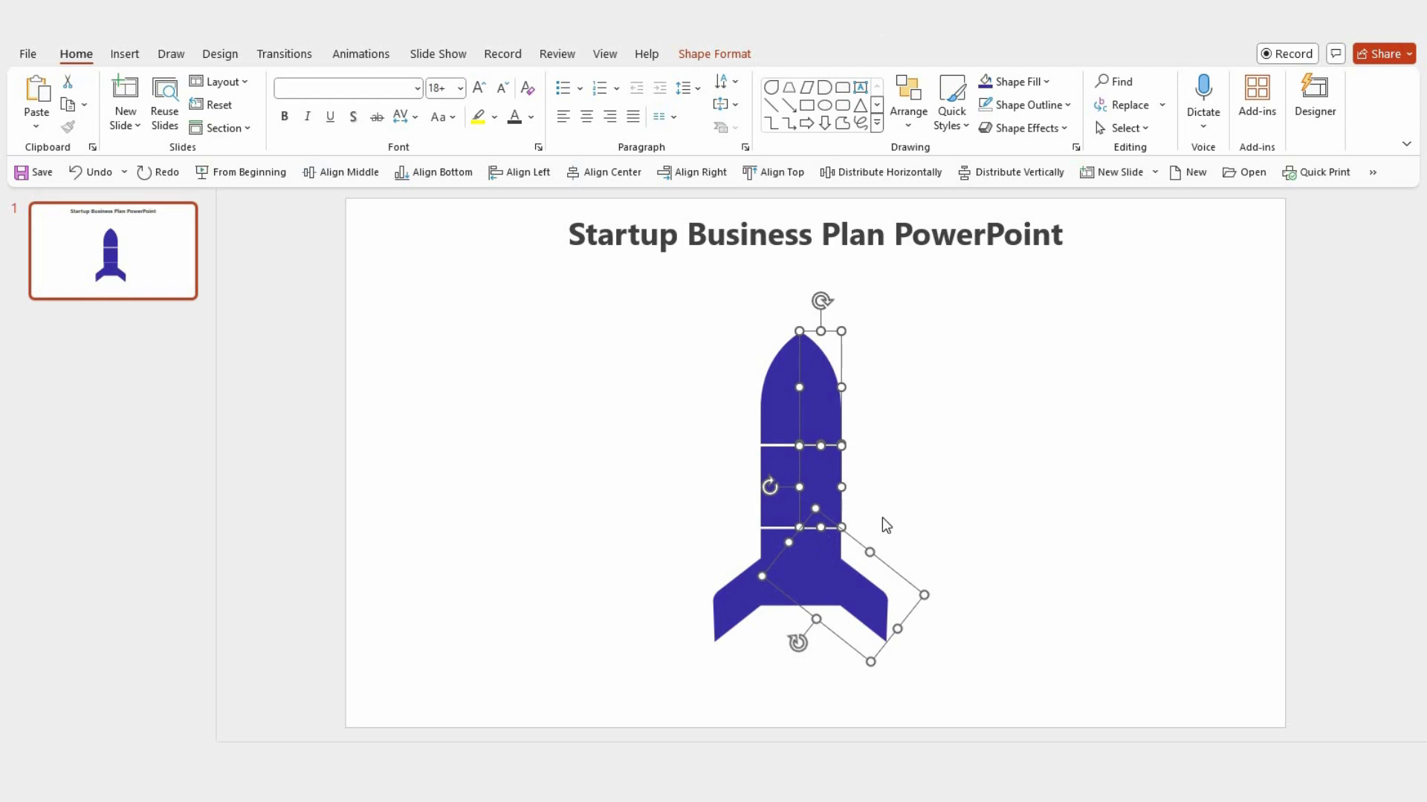
left_click(900, 503)
Step: Nudge the two middle body segments up to close the gap below the nose segments
left_click(777, 471)
left_click(818, 476, "shift")
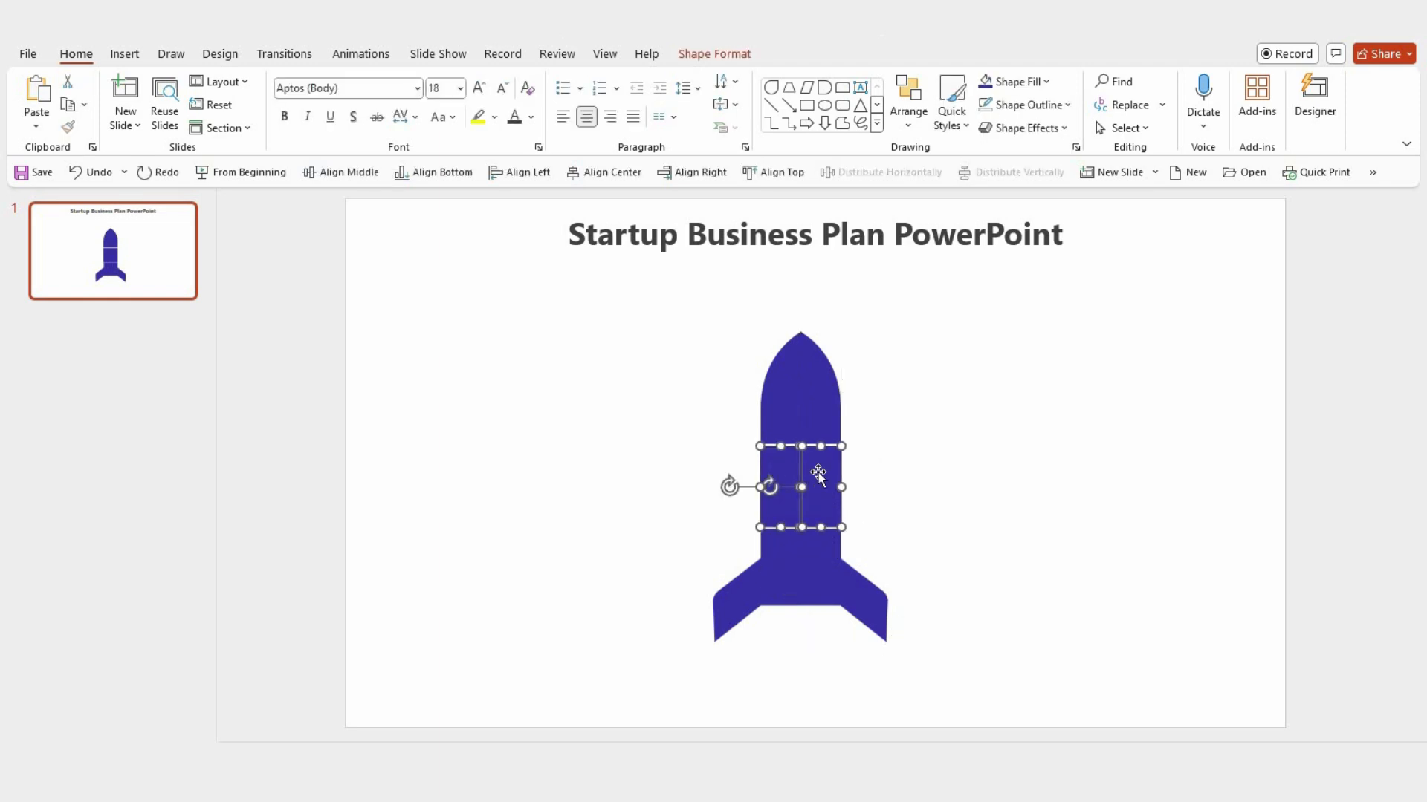
key("Up")
key("Up")
key("Up")
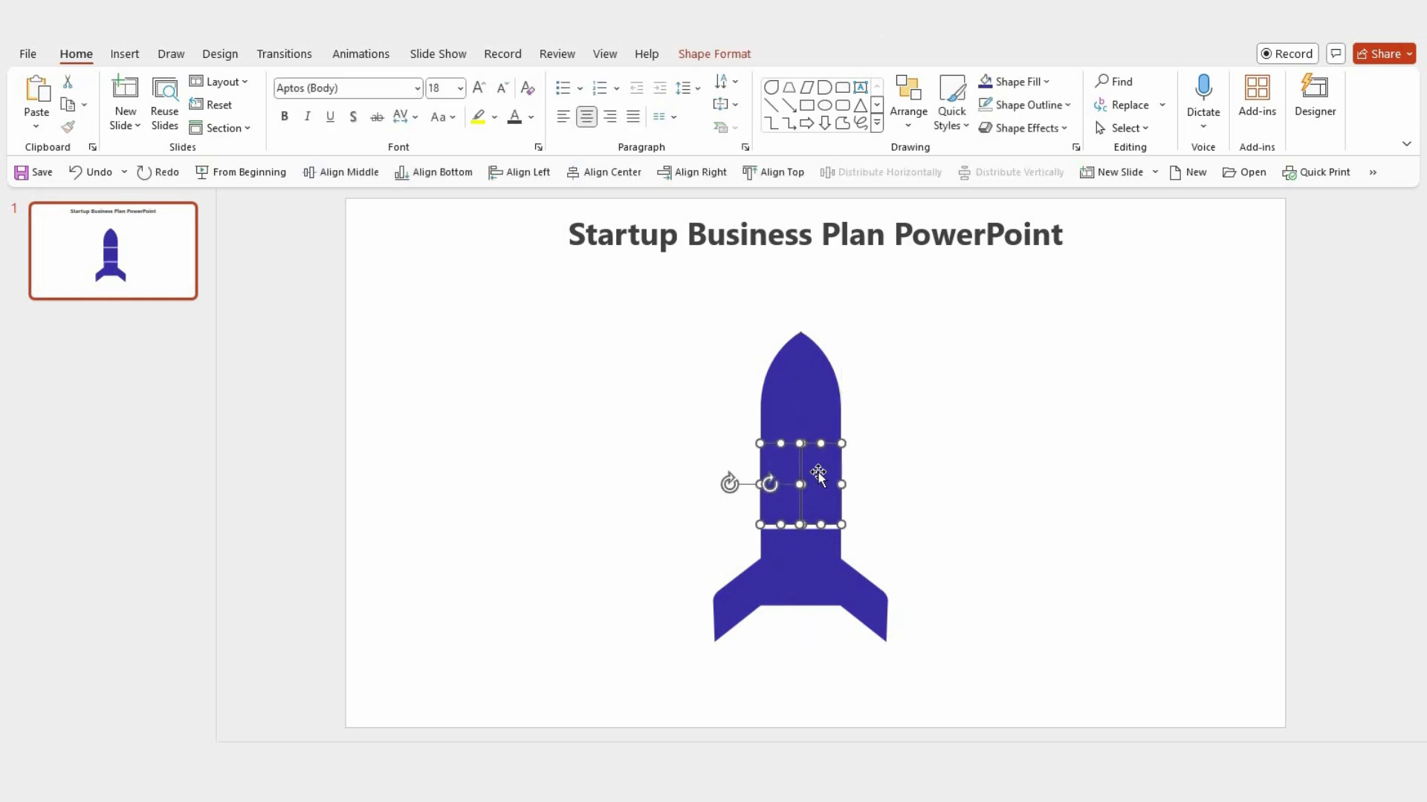
left_click(918, 513)
Step: Nudge the two lower fin segments up to close the gap below the middle body segments
left_click(774, 573)
left_click(828, 573, "shift")
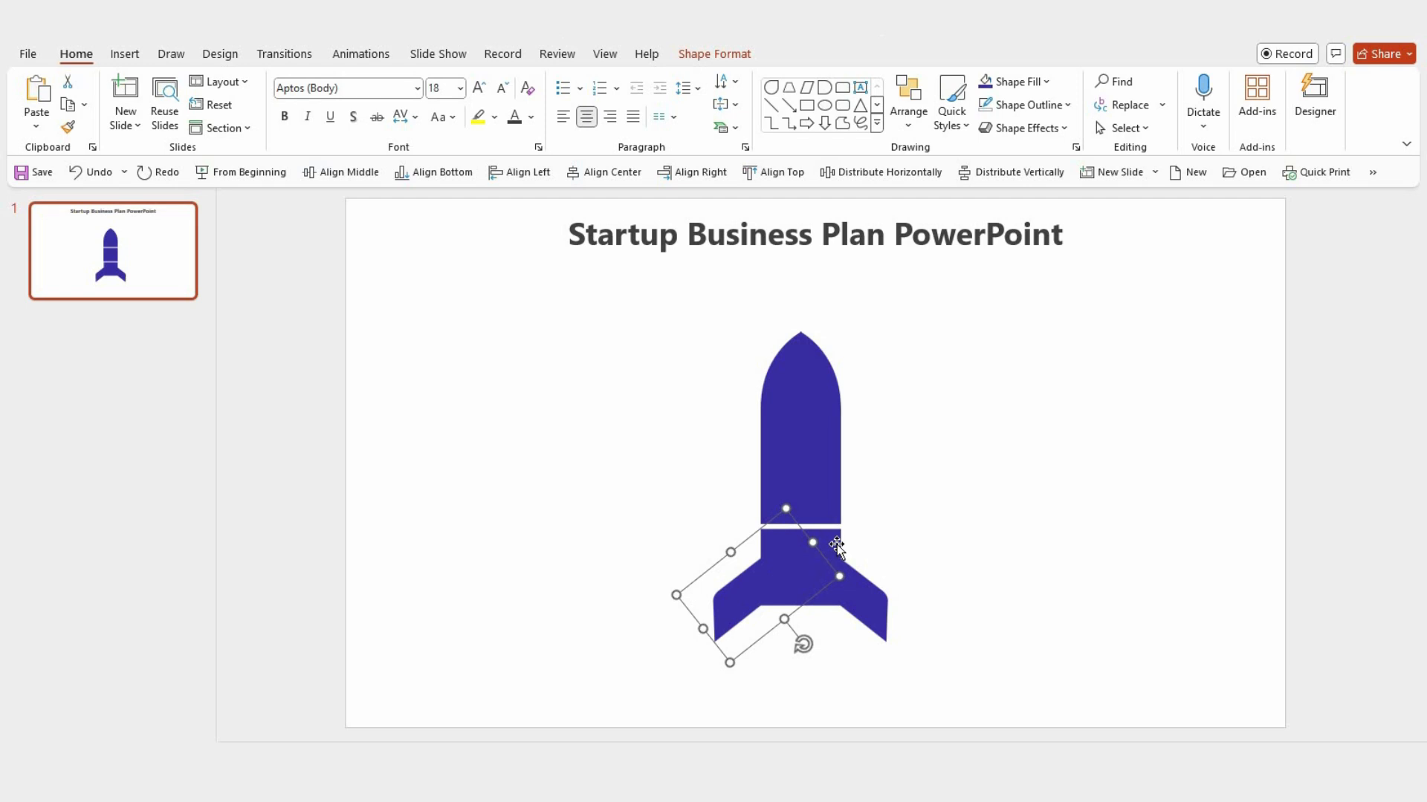
key("Up")
key("Up")
key("Up")
key("Up")
key("Up")
key("Up")
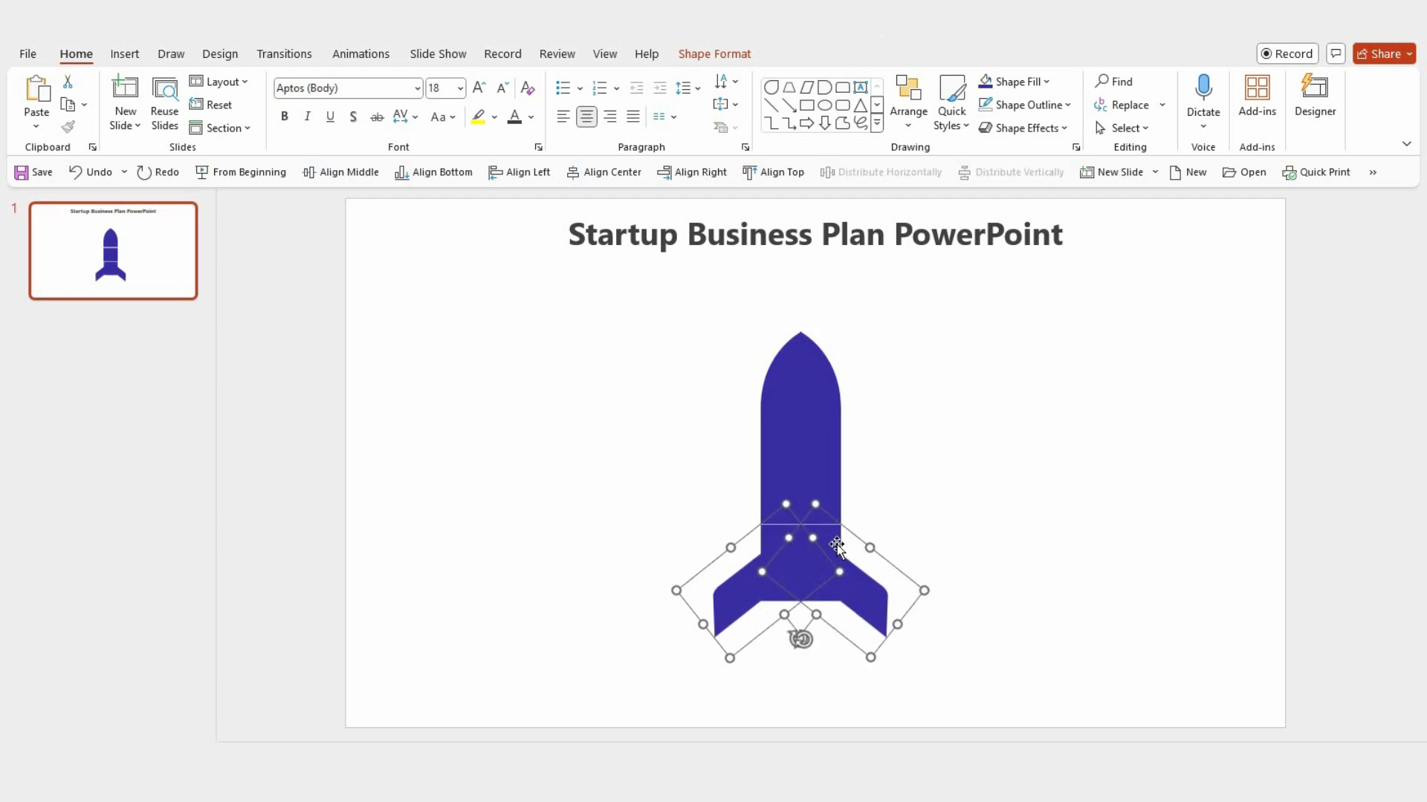
left_click(939, 546)
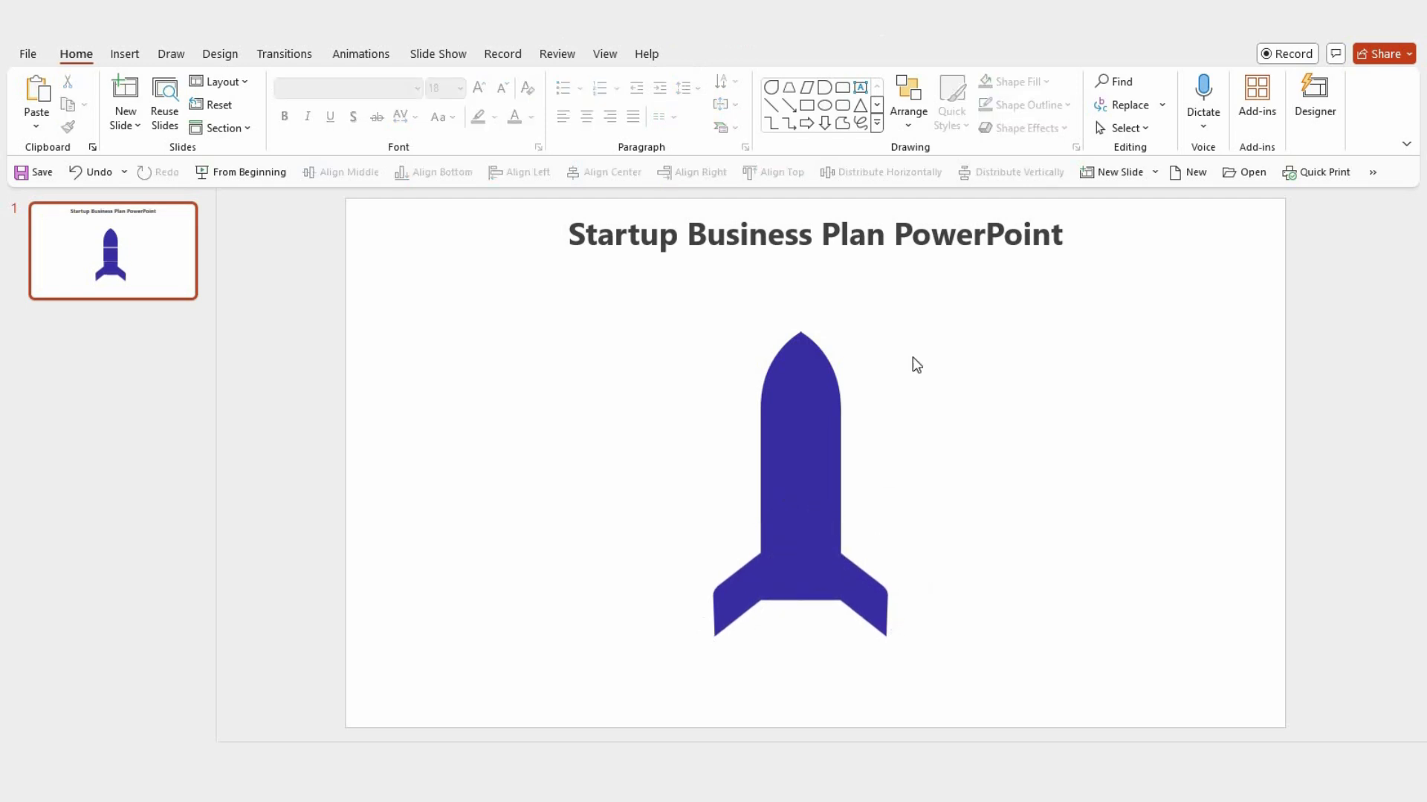
Step: Draw a circle about 0.58" across beside the rocket's left nose half and place two copies stepping down and outward
left_click(824, 105)
left_click_drag(615, 351, 663, 396)
left_click_drag(660, 463, 601, 599)
left_click(598, 595, "shift")
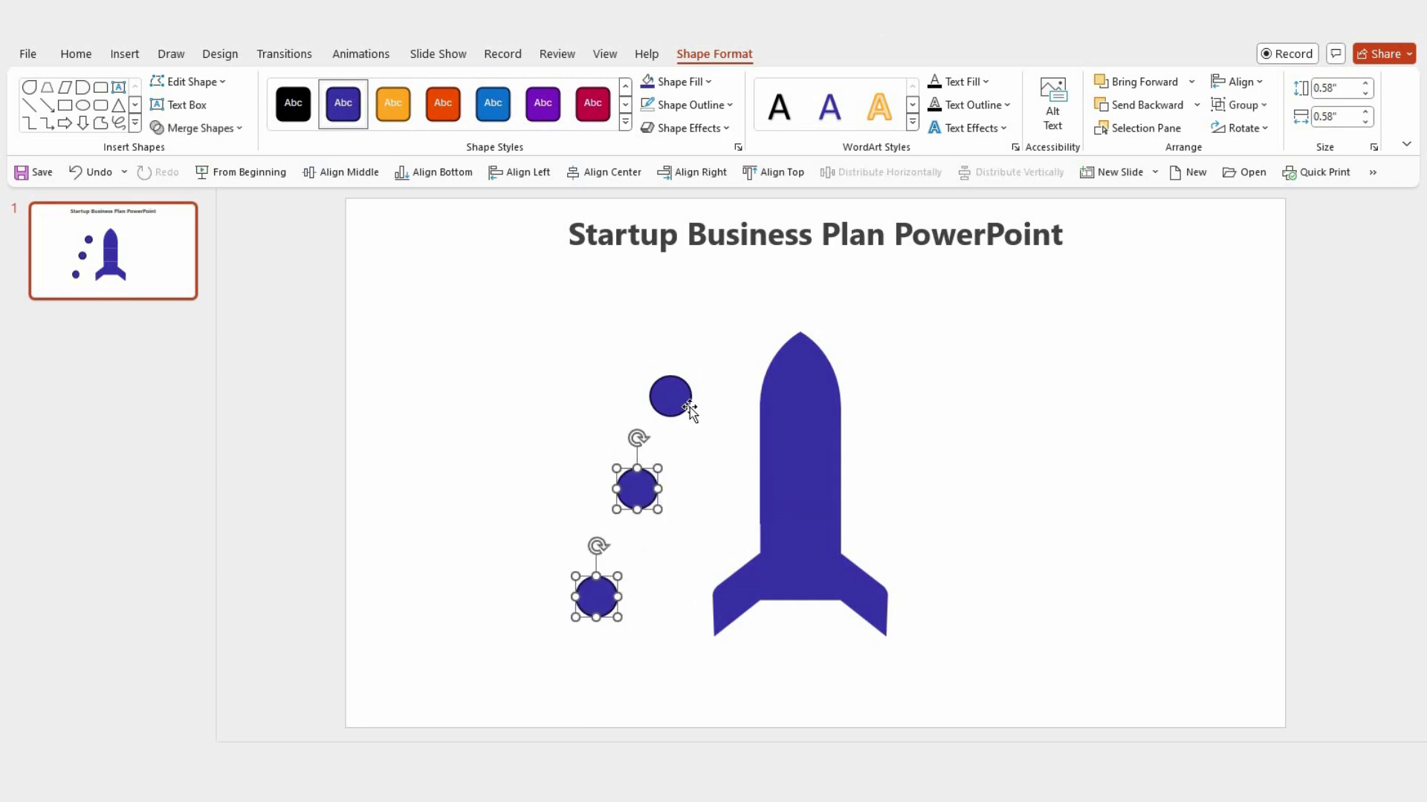
Step: Remove the outline from all three circles beside the rocket
left_click(676, 401, "shift")
left_click(687, 105)
left_click(679, 356)
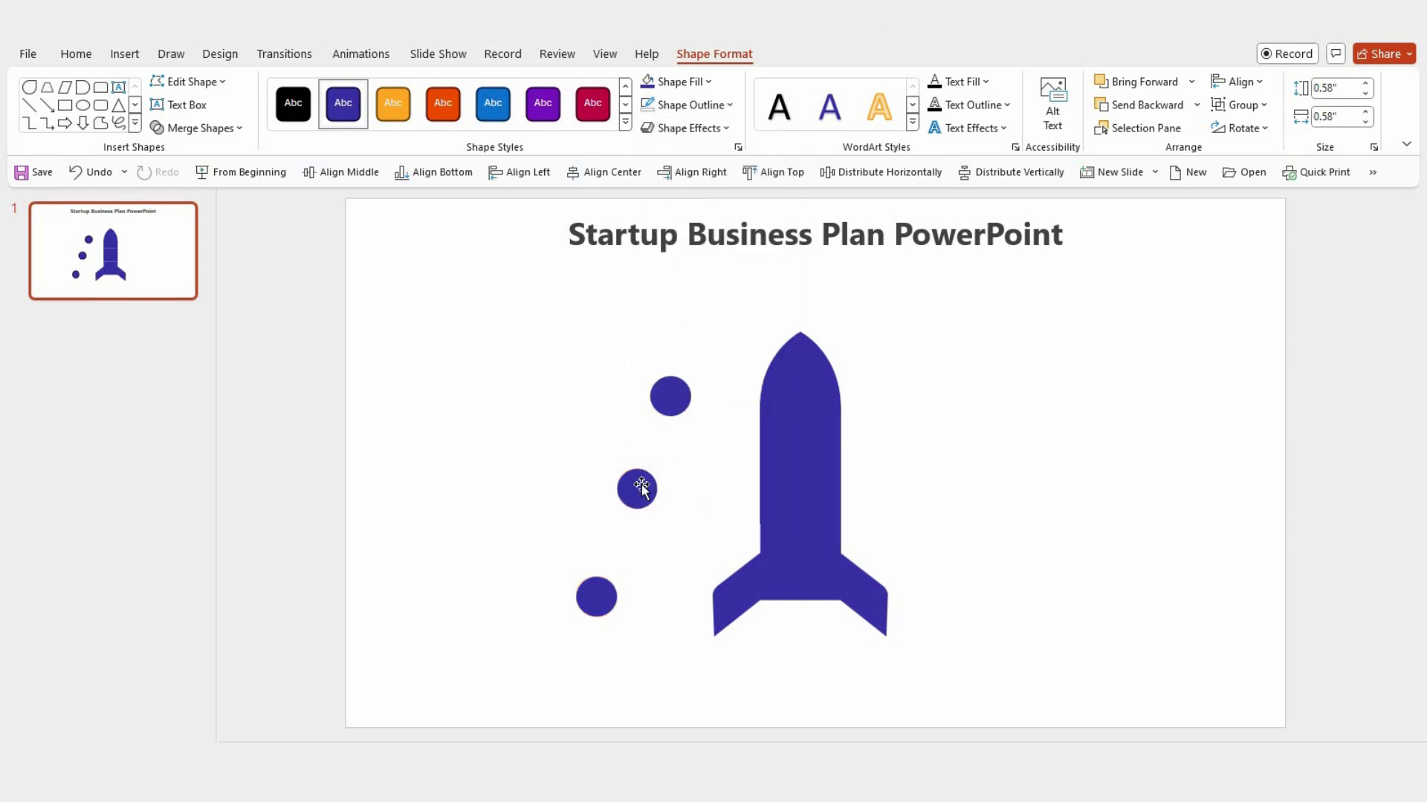
Step: Place a horizontally flipped copy of the three circles on the rocket's right side, grouping them for the flip and ungrouping them once positioned
left_click_drag(635, 490, 1050, 472)
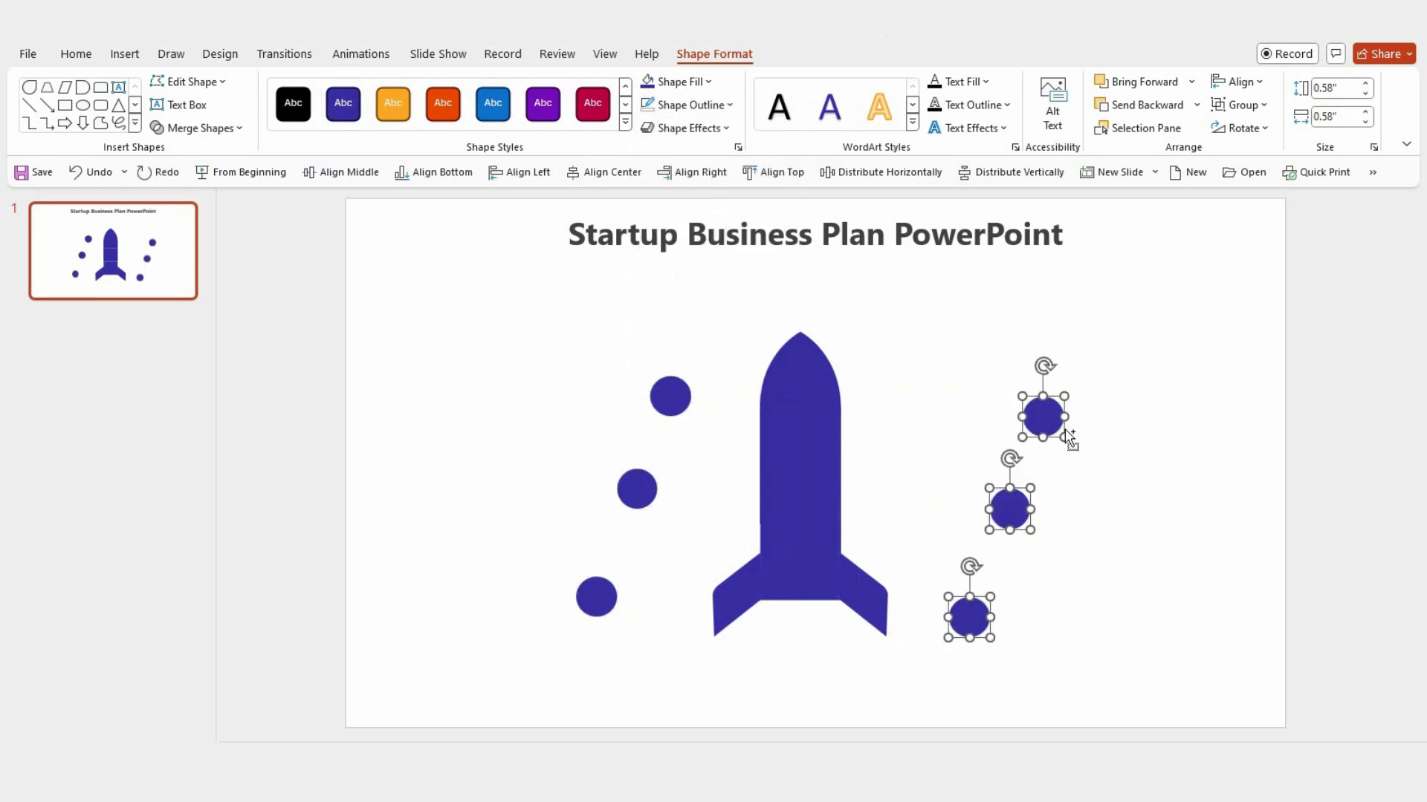
key("ctrl+g")
left_click(1271, 129)
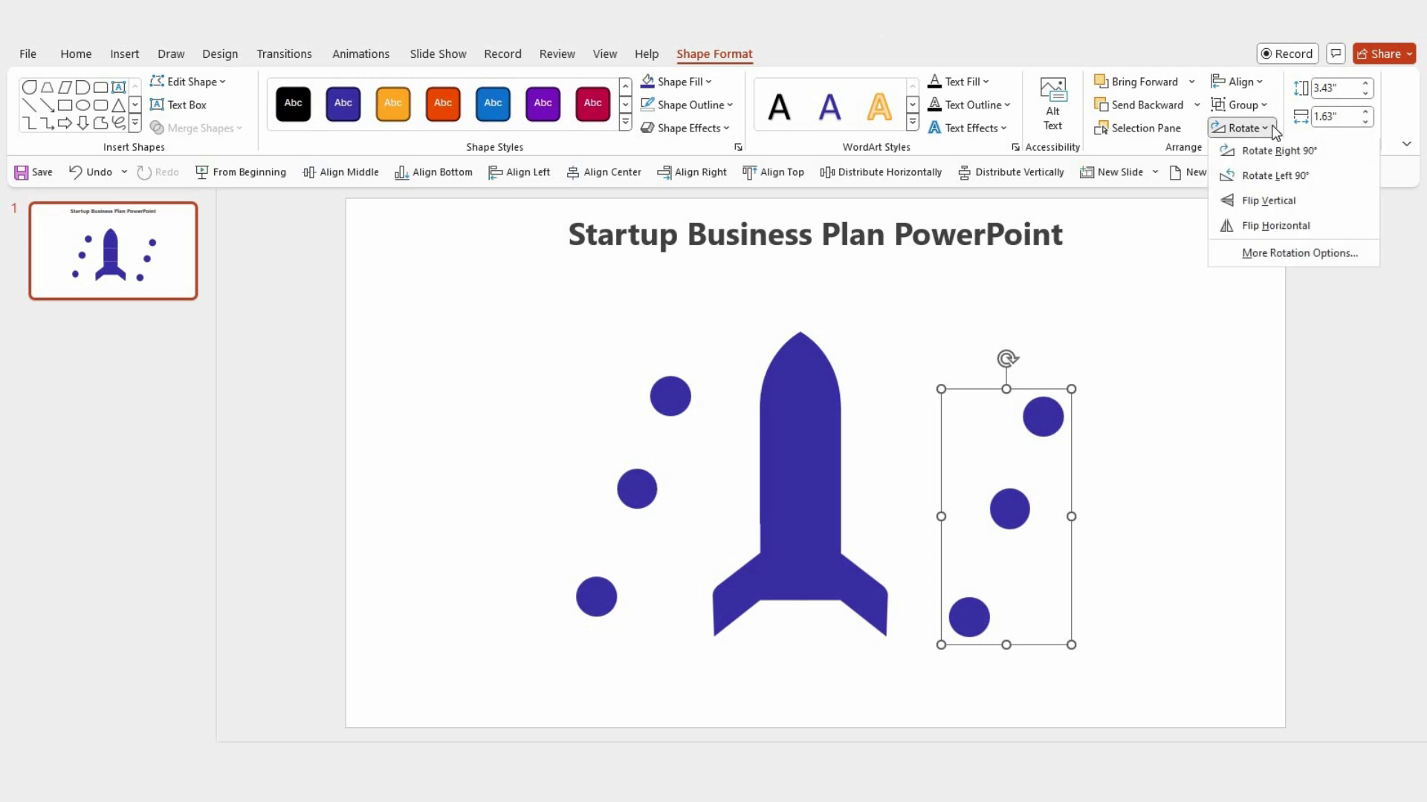
left_click(1265, 226)
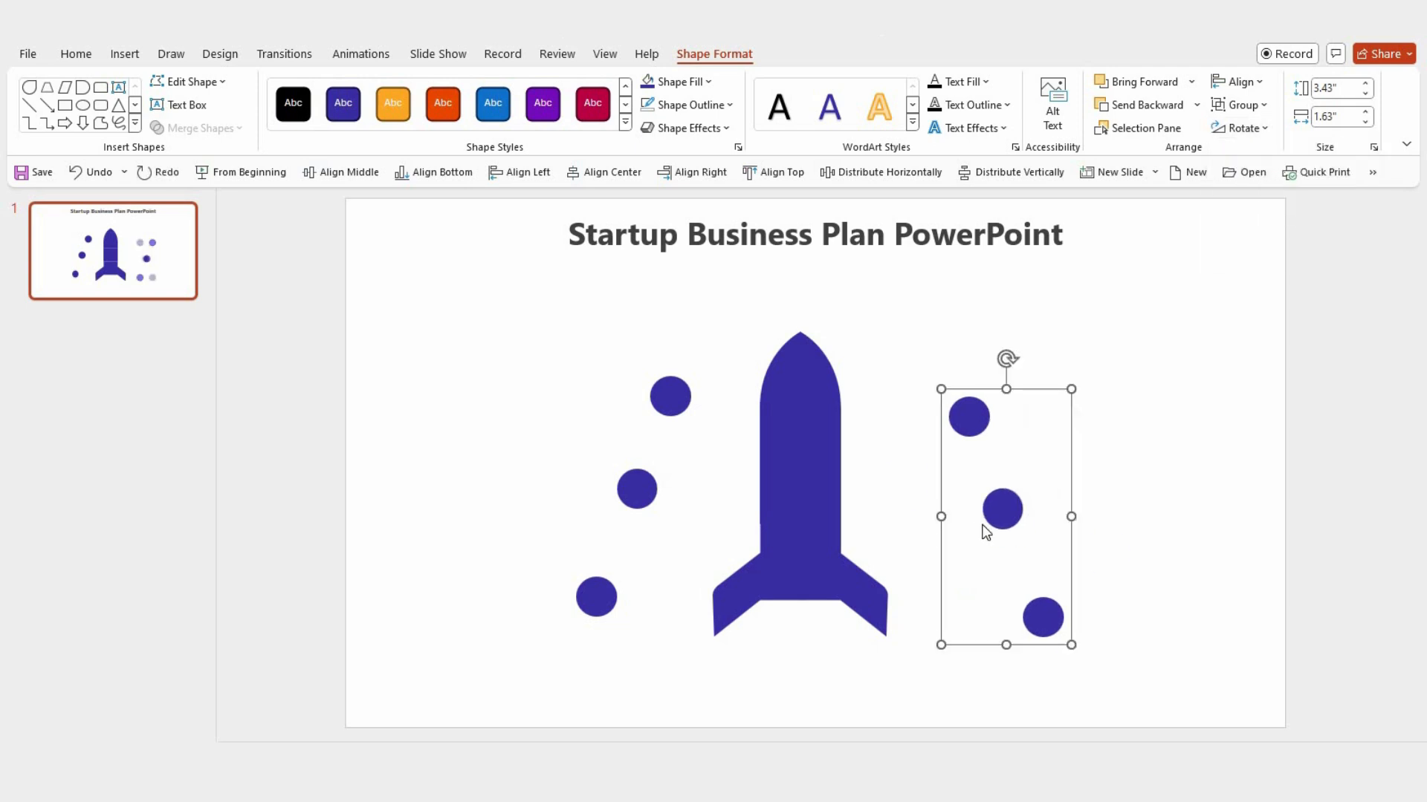
left_click_drag(1003, 510, 960, 490)
key("ctrl+shift+g")
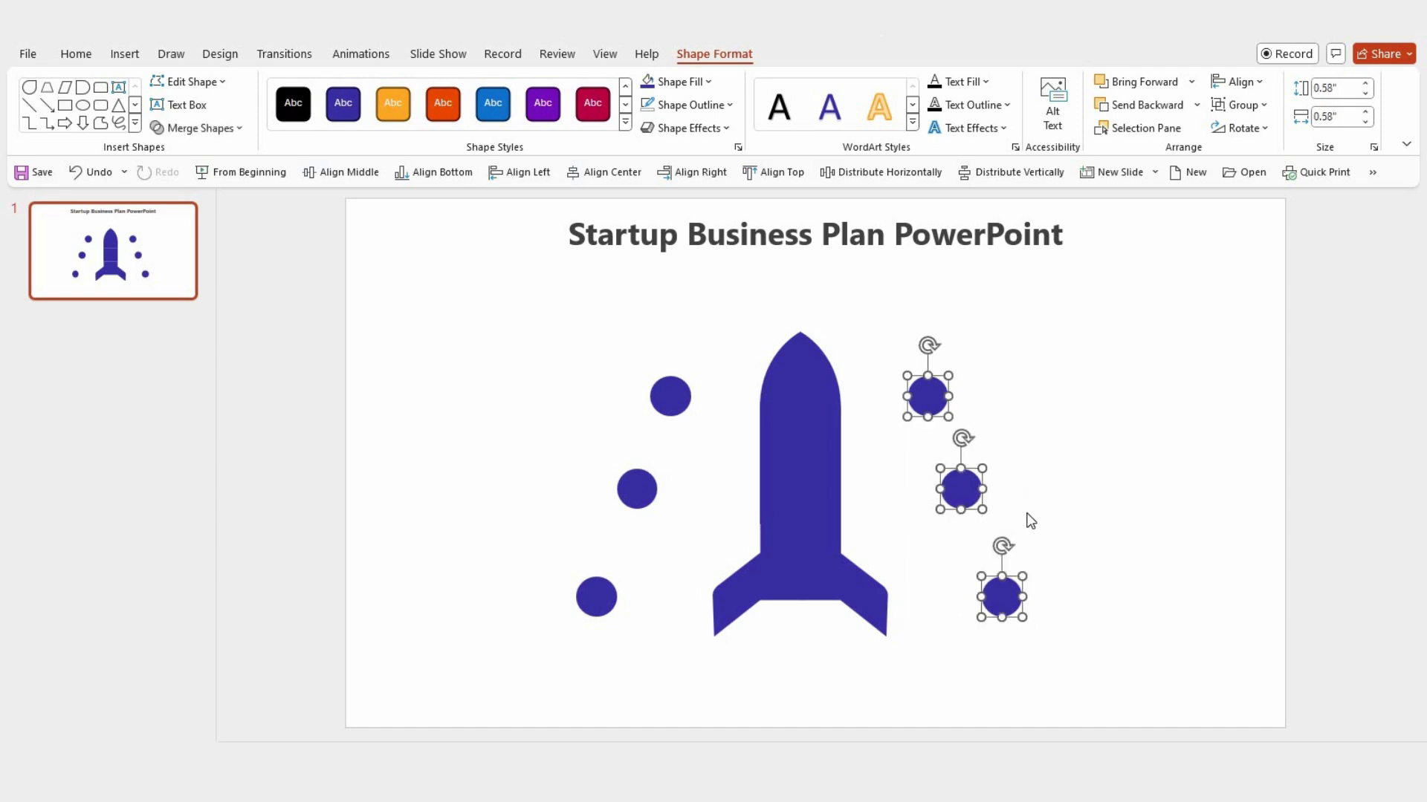
left_click(1060, 508)
Step: Fill the right nose segment and the upper-right circle with the golden-orange theme color
left_click(823, 401)
left_click(924, 405, "shift")
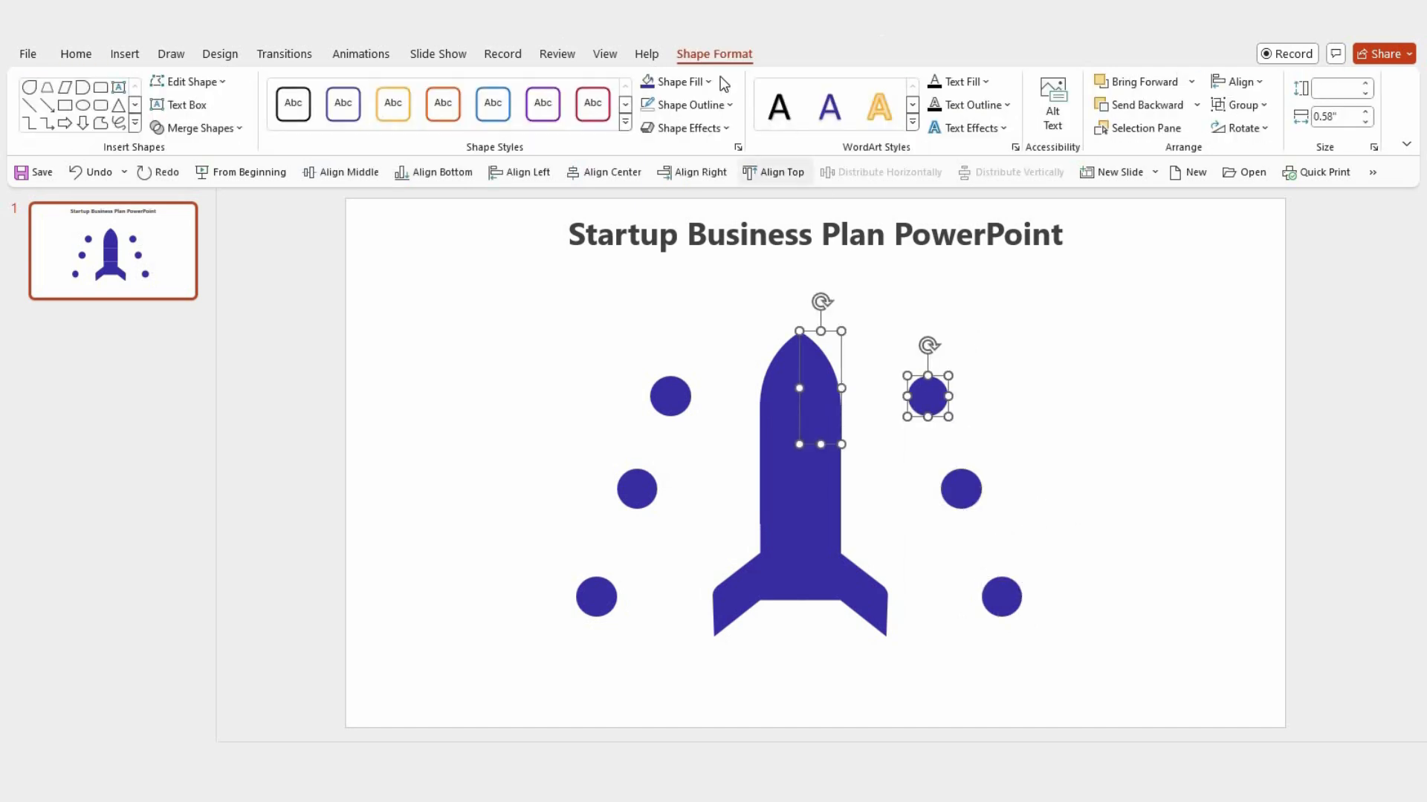
left_click(708, 81)
left_click(725, 131)
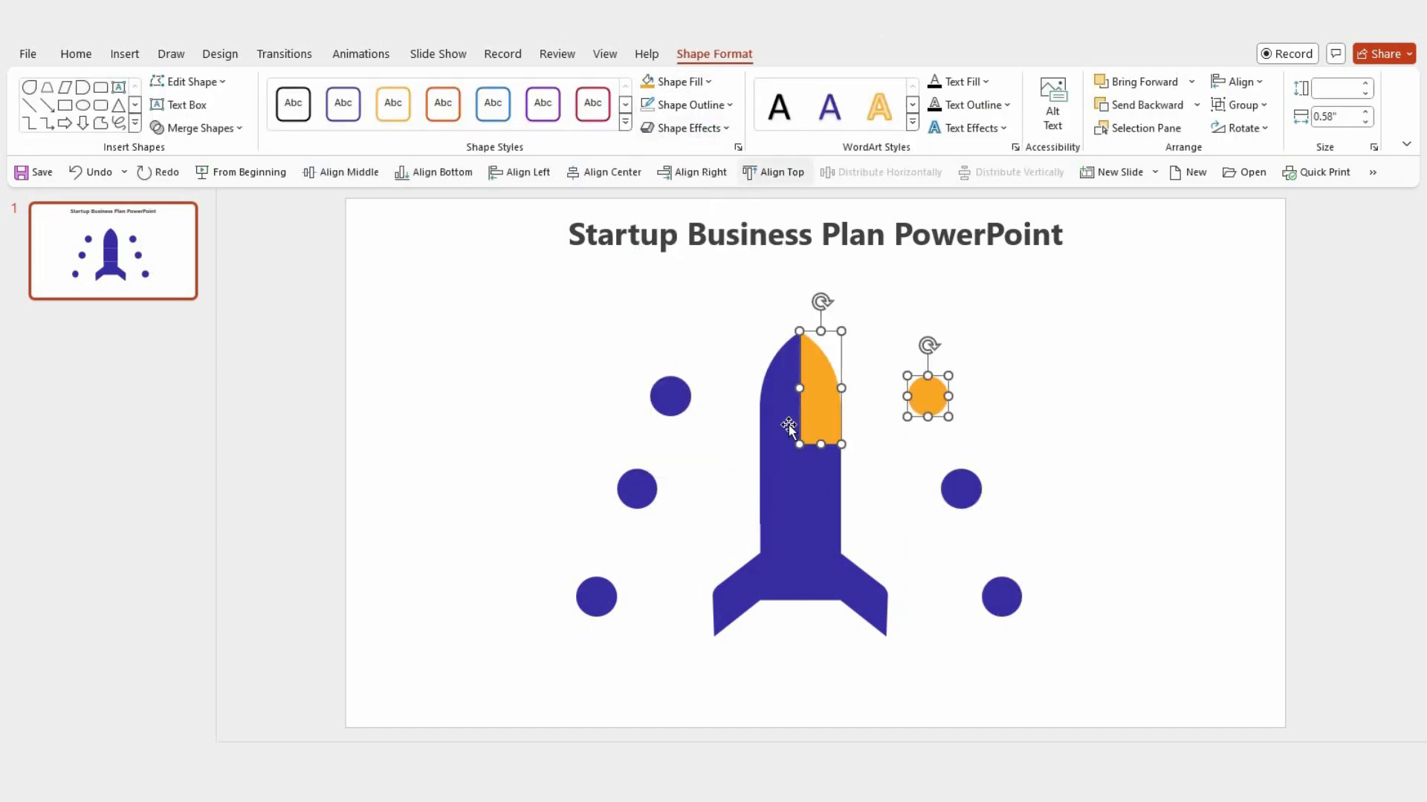
Step: Fill the left middle body segment and the middle-left circle with the red-orange theme color
left_click(780, 470)
left_click(653, 484, "shift")
left_click(703, 87)
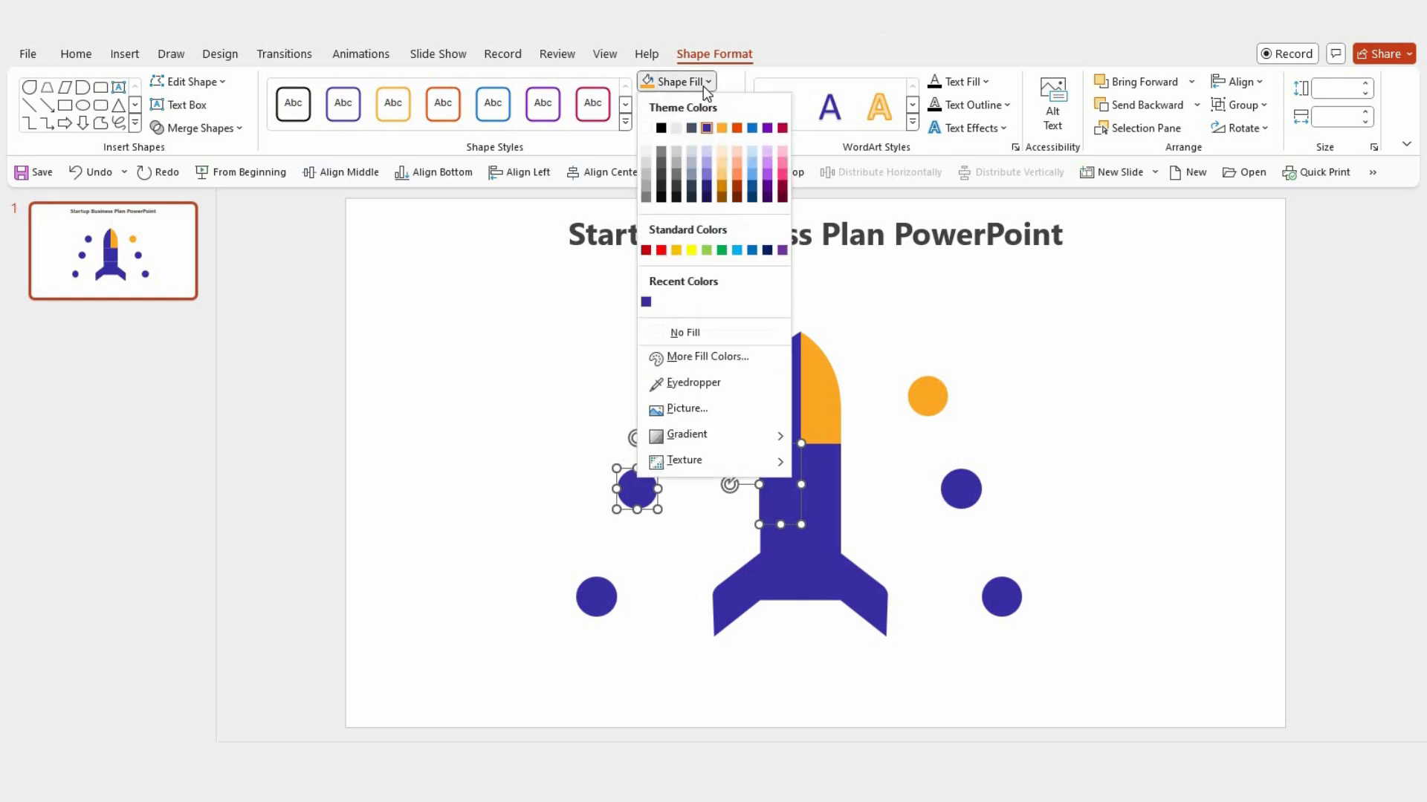
left_click(761, 181)
Step: Fill the right middle body segment and the middle-right circle with the bright blue theme color
left_click(827, 487)
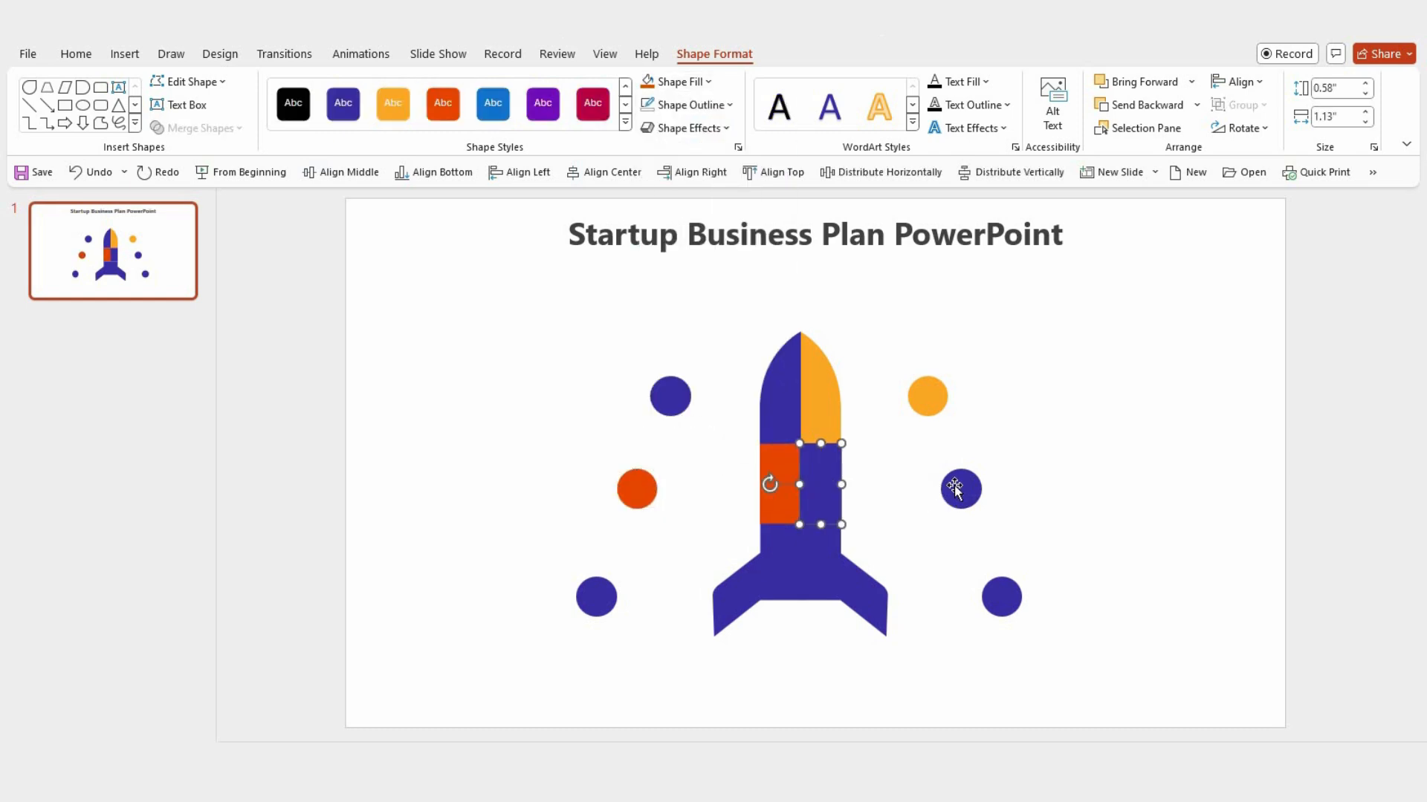
left_click(957, 487, "shift")
left_click(704, 83)
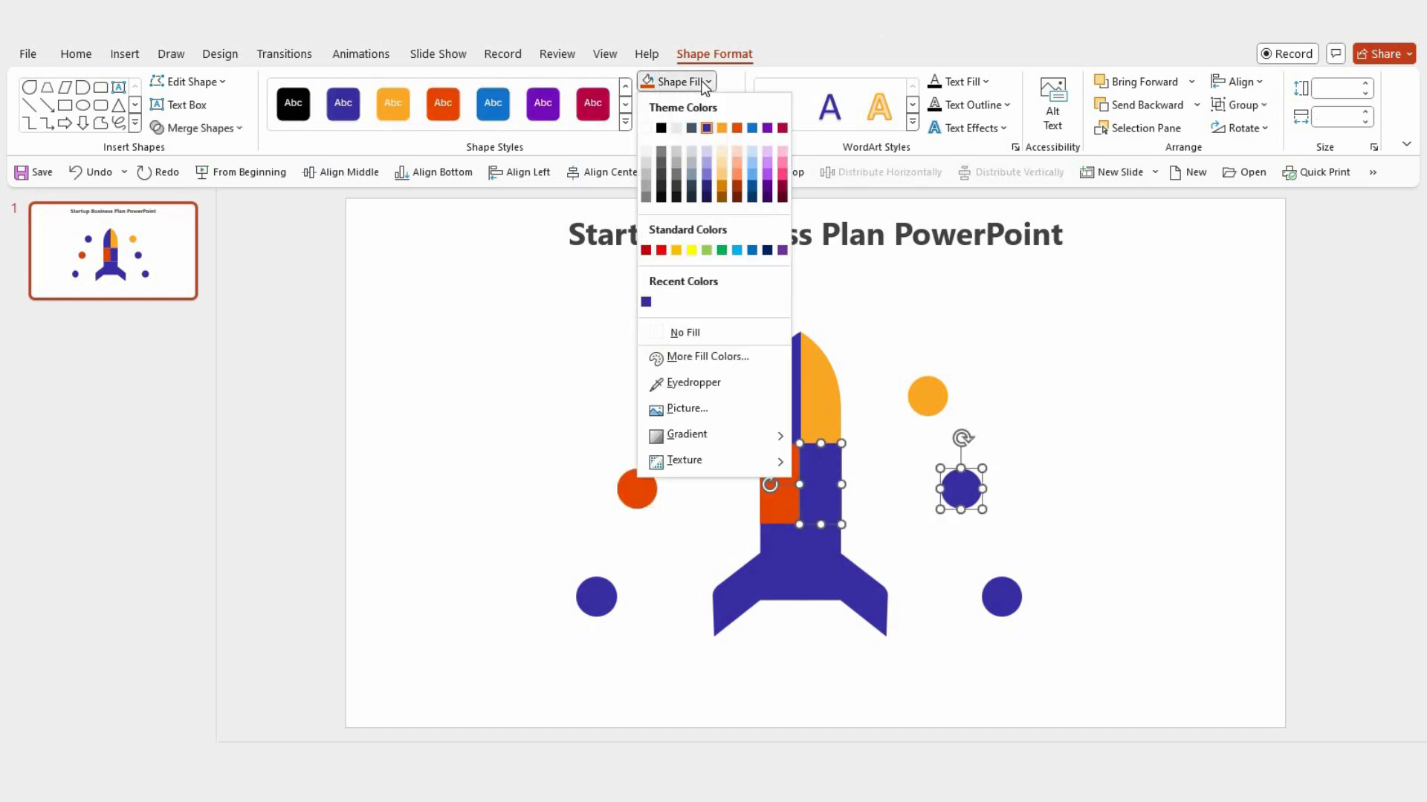
left_click(753, 131)
Step: Fill the left fin segment and the lower-left circle with the purple theme color
left_click(681, 580)
left_click(596, 596, "shift")
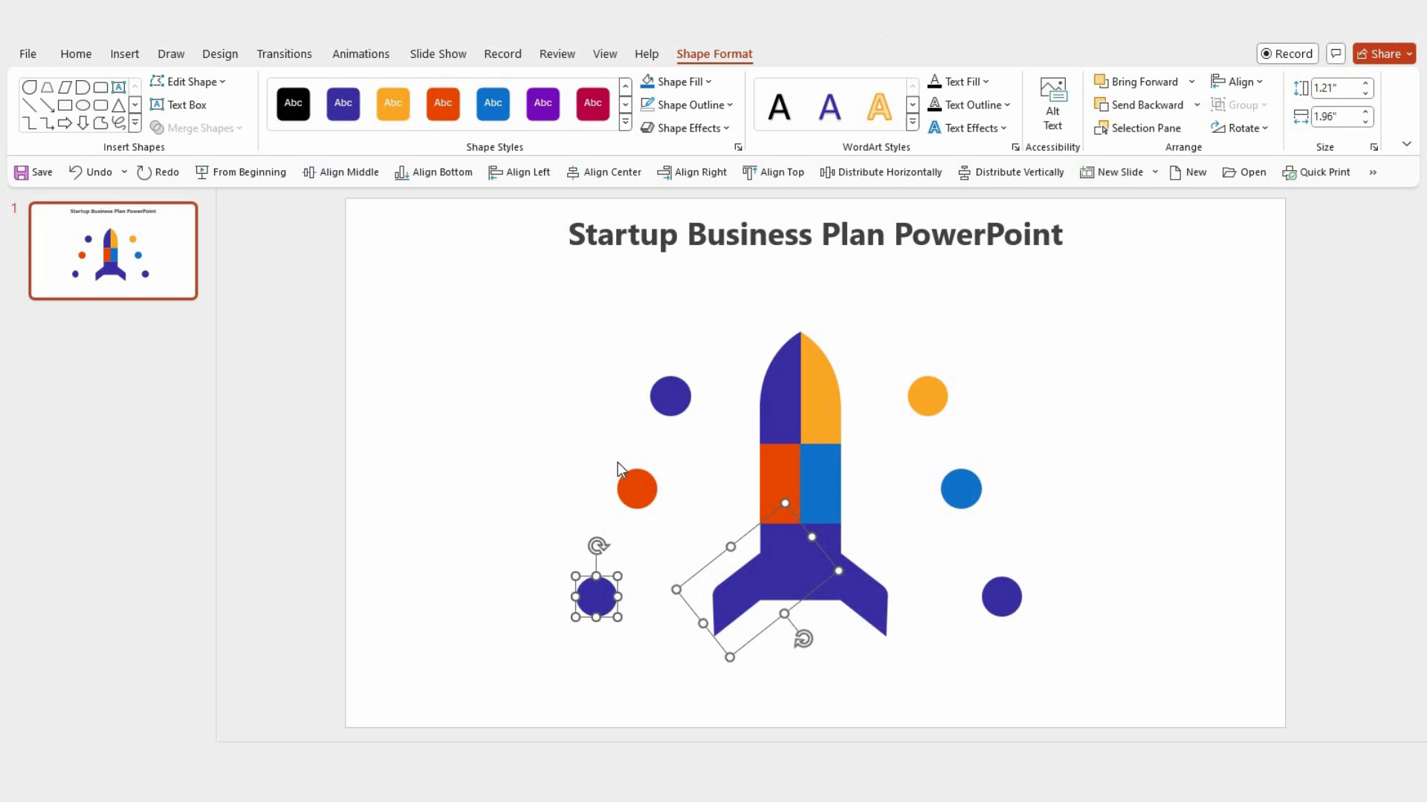
left_click(701, 84)
left_click(766, 128)
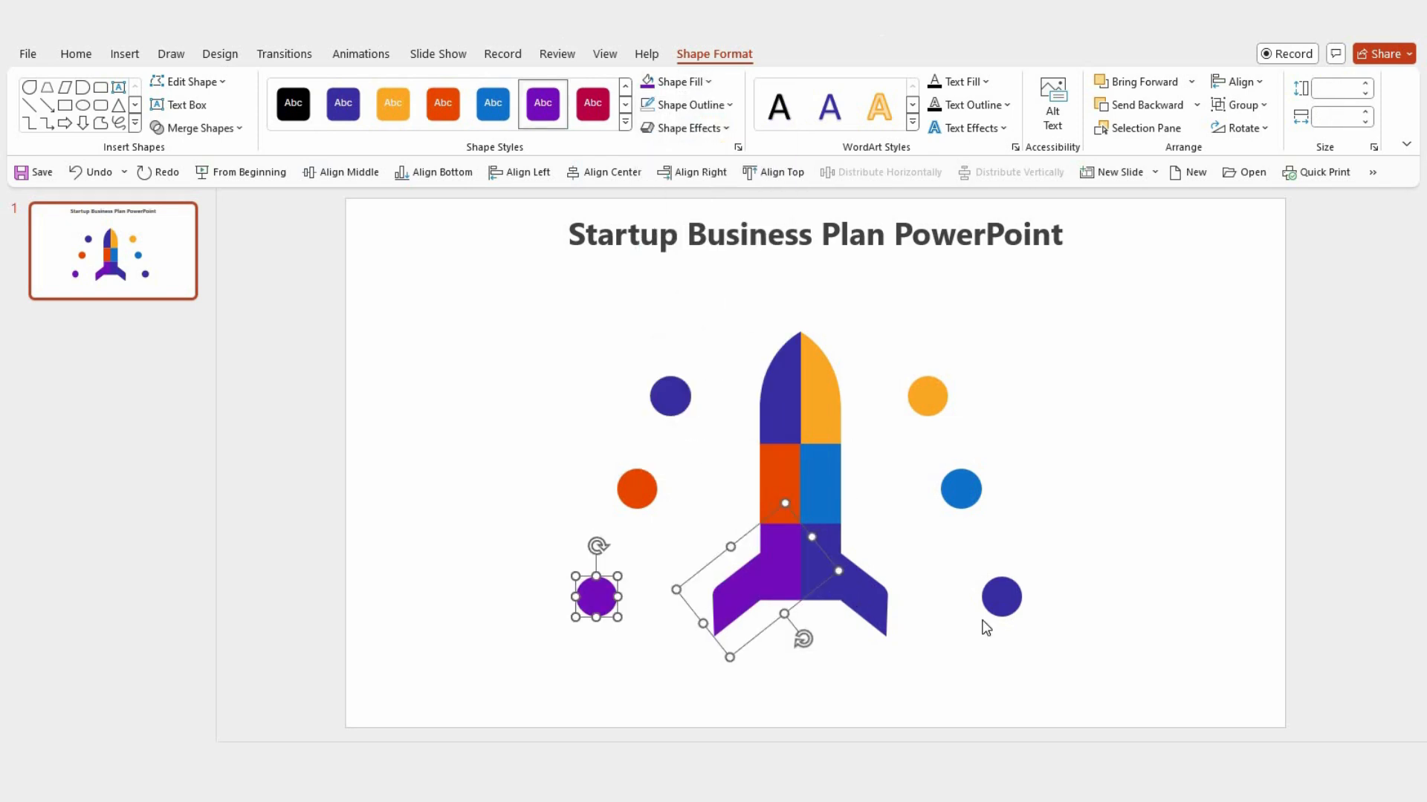
Step: Fill the right fin segment and the lower-right circle with the crimson theme color
left_click(862, 594)
left_click(1001, 597, "shift")
left_click(708, 83)
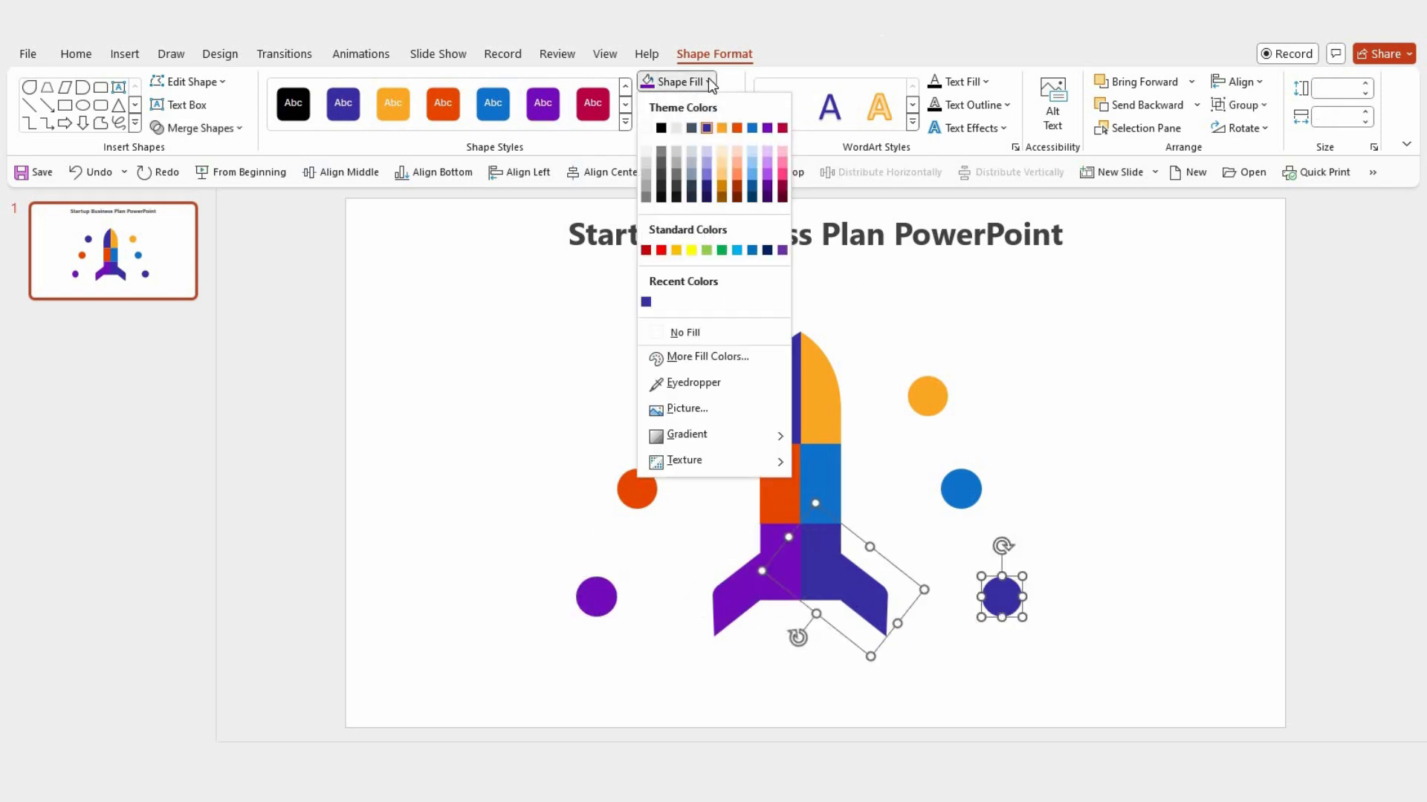
left_click(786, 128)
left_click(880, 338)
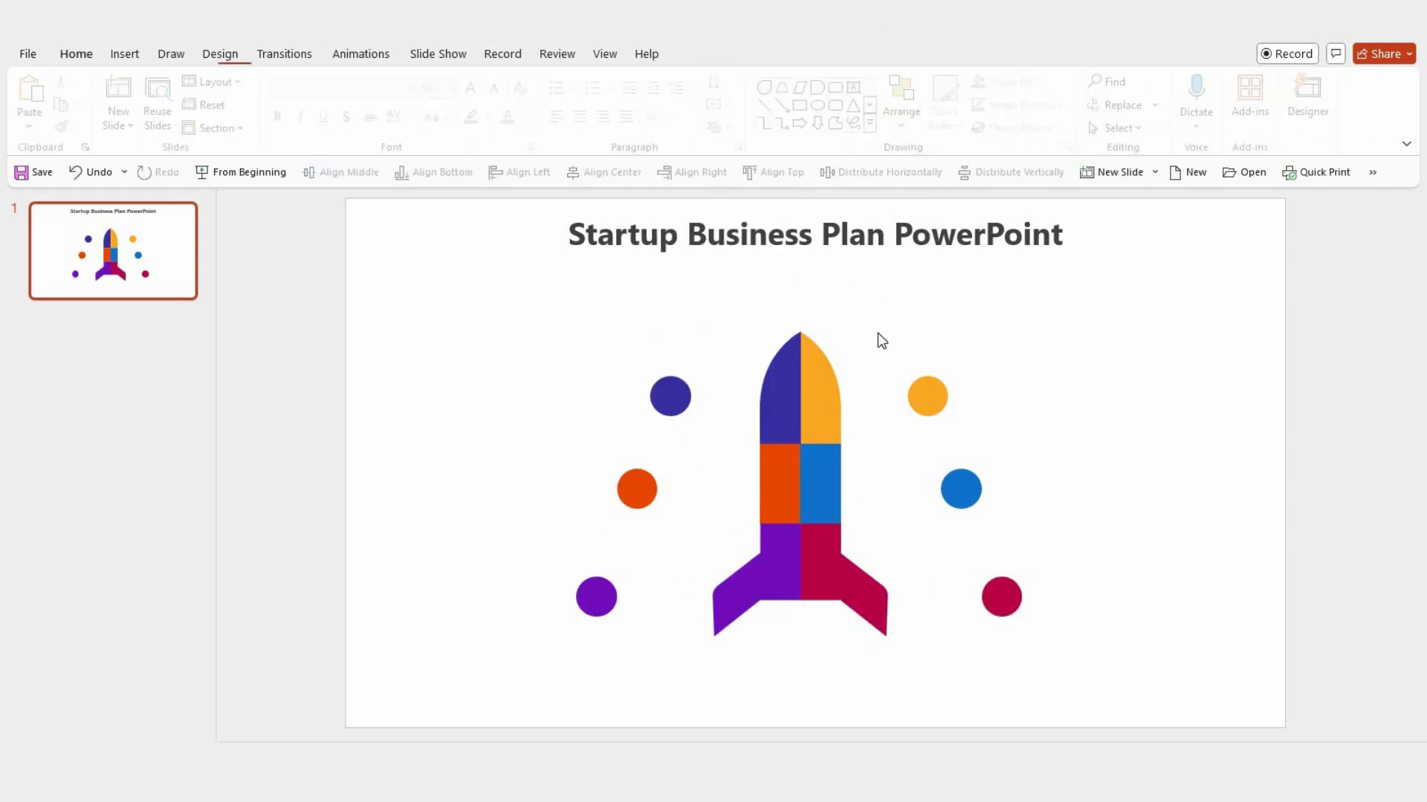
Step: Move the middle pair and the lower pair of circles down to space the circles more widely along the rocket
left_click(634, 490)
left_click(960, 489, "shift")
left_click_drag(960, 501, 960, 537)
left_click(599, 601)
left_click(1009, 597, "shift")
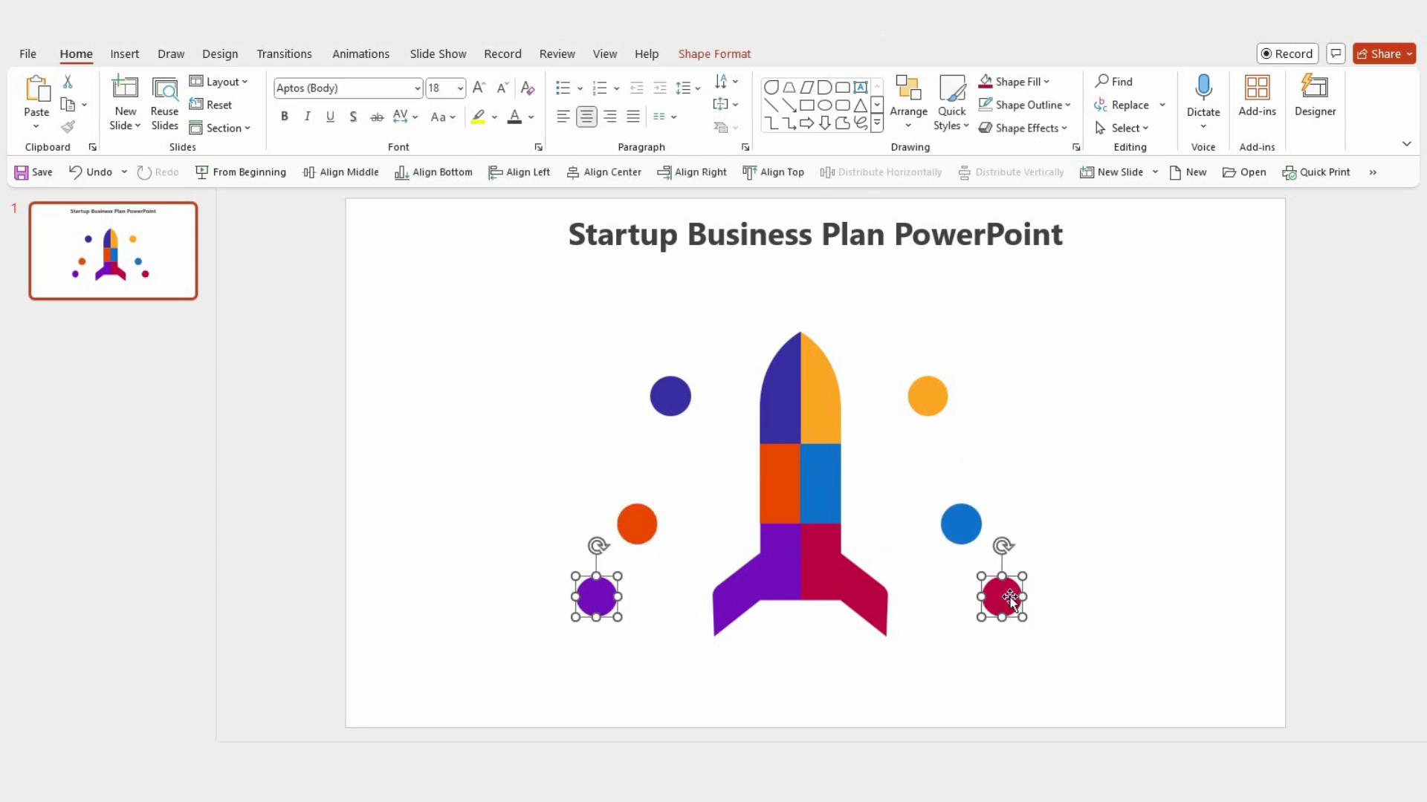
left_click_drag(1009, 597, 1010, 630)
left_click(1073, 562)
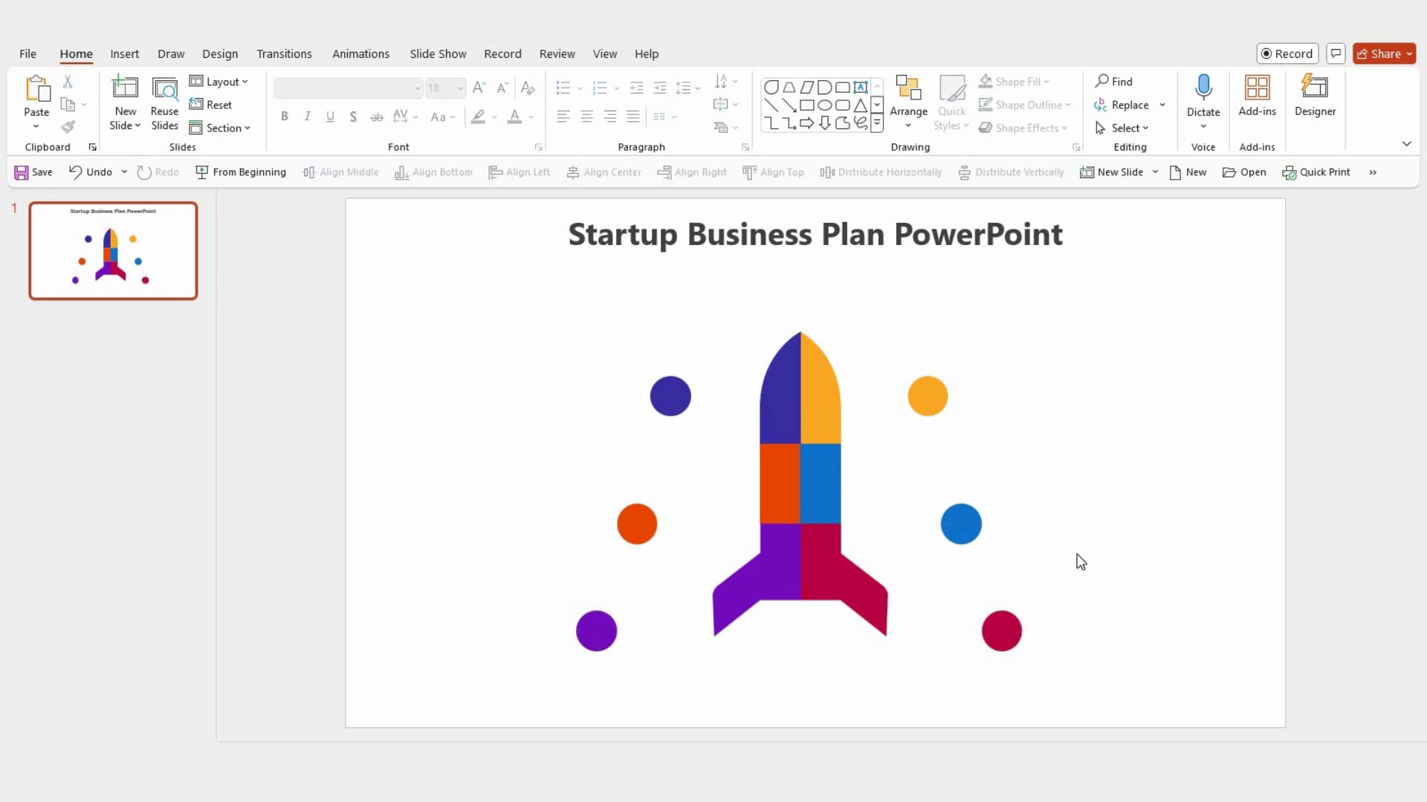
Step: Draw a trapezoid about 1.07" wide and 0.3" high between the fins, just below the rocket body
left_click(876, 123)
left_click(861, 292)
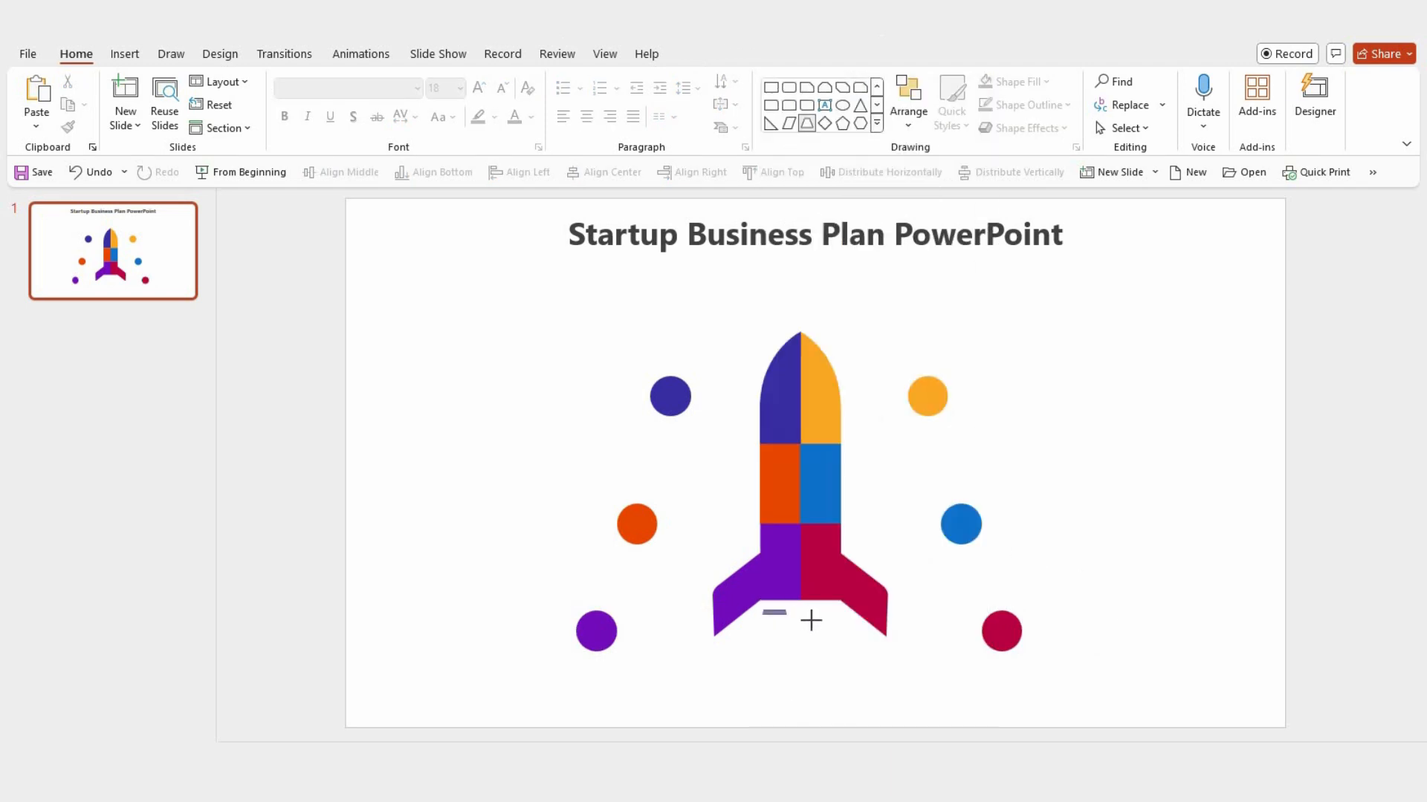
left_click_drag(811, 620, 838, 632)
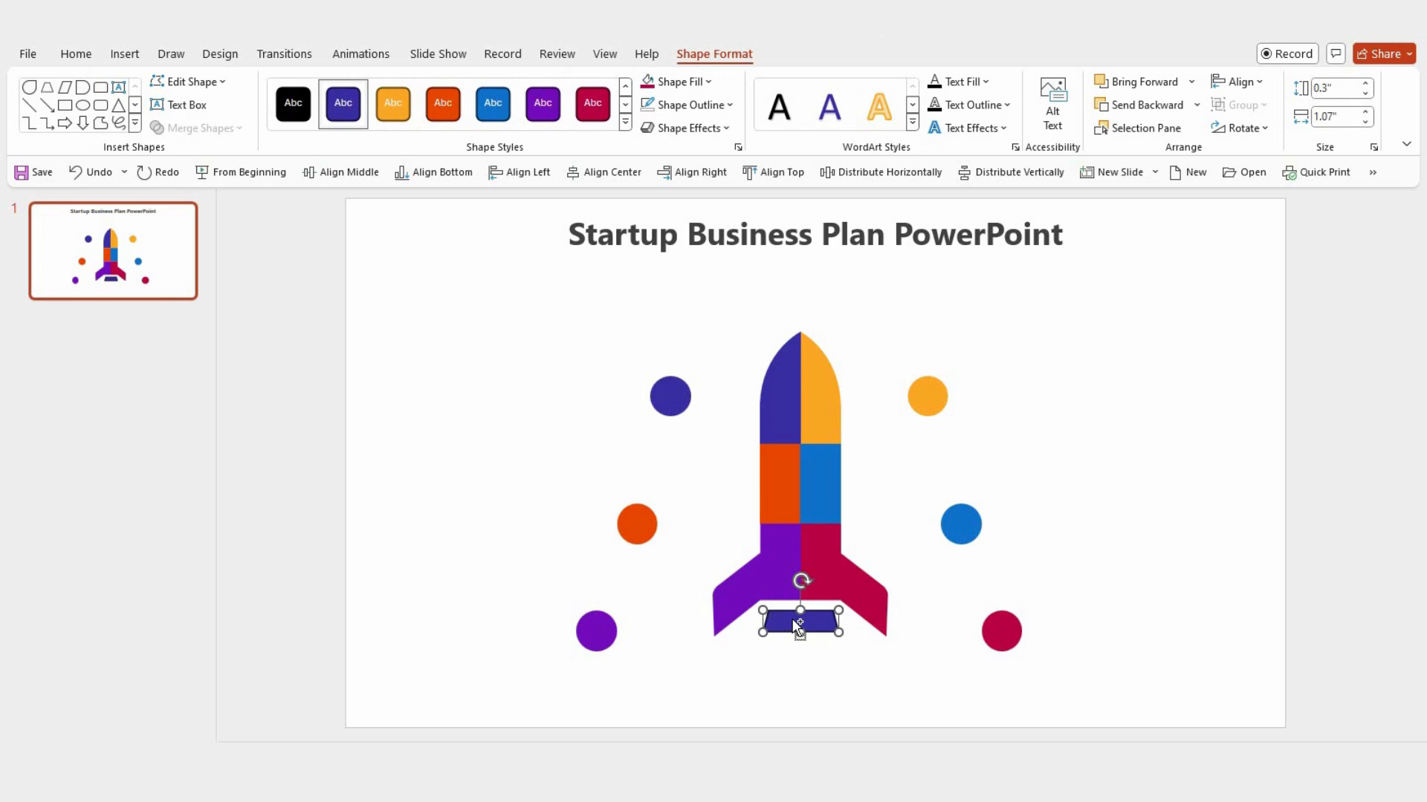
Step: Flatten the trapezoid to about 0.23" high and make it slightly narrower than the rocket body, centered beneath it
scroll(799, 626, "up", 3)
left_click_drag(766, 549, 878, 560)
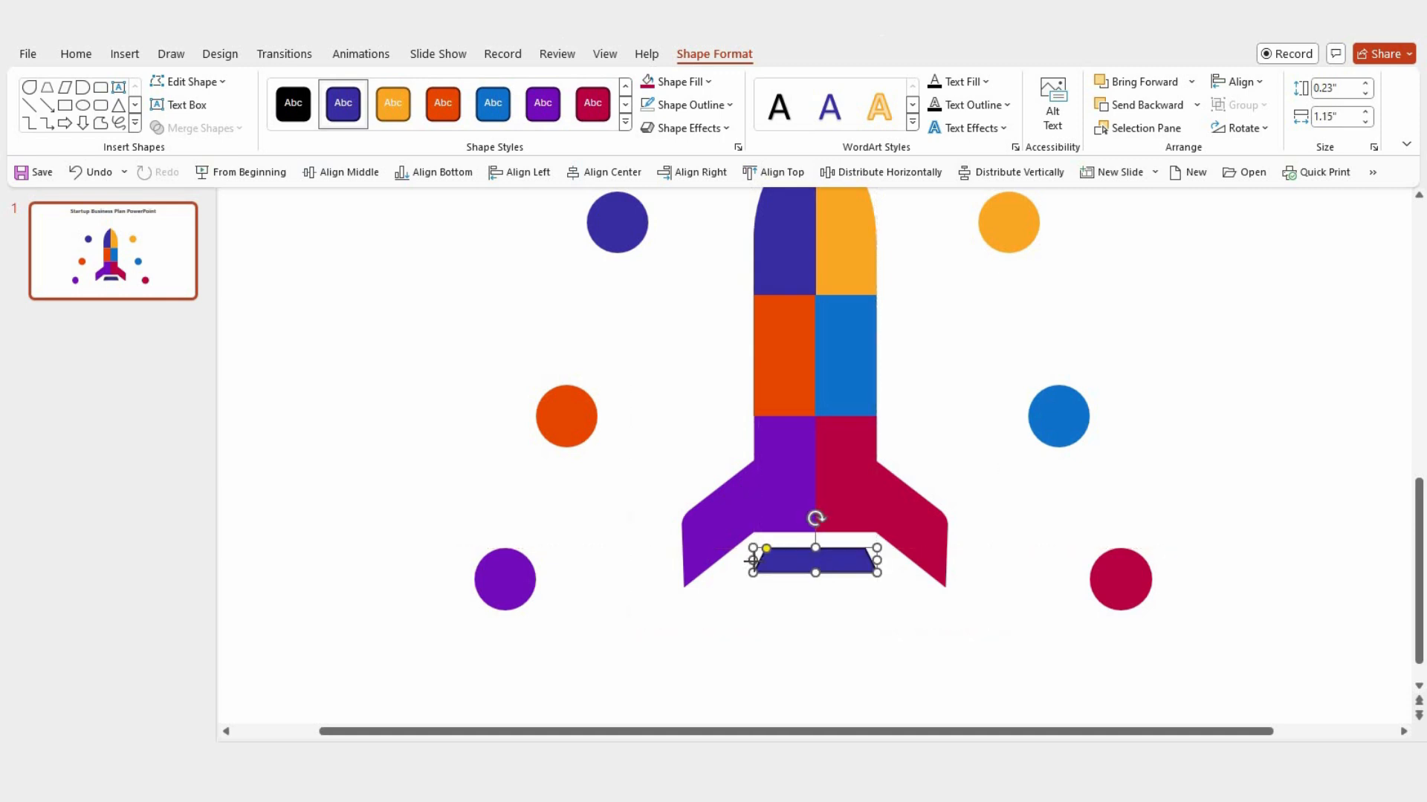
left_click_drag(752, 561, 817, 573)
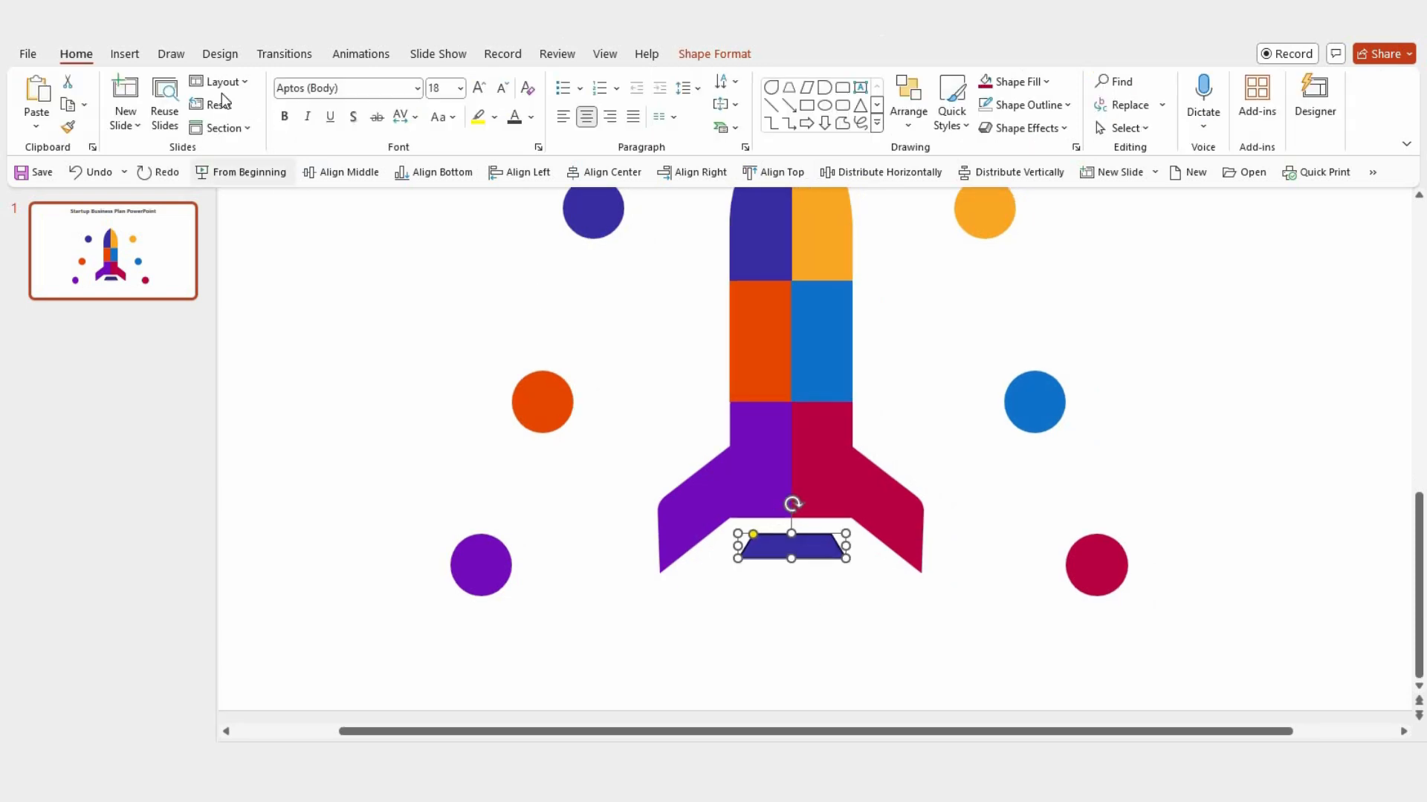
Step: Search the stock icons for "Location" and insert the solid map pin icon
left_click(125, 53)
left_click(433, 111)
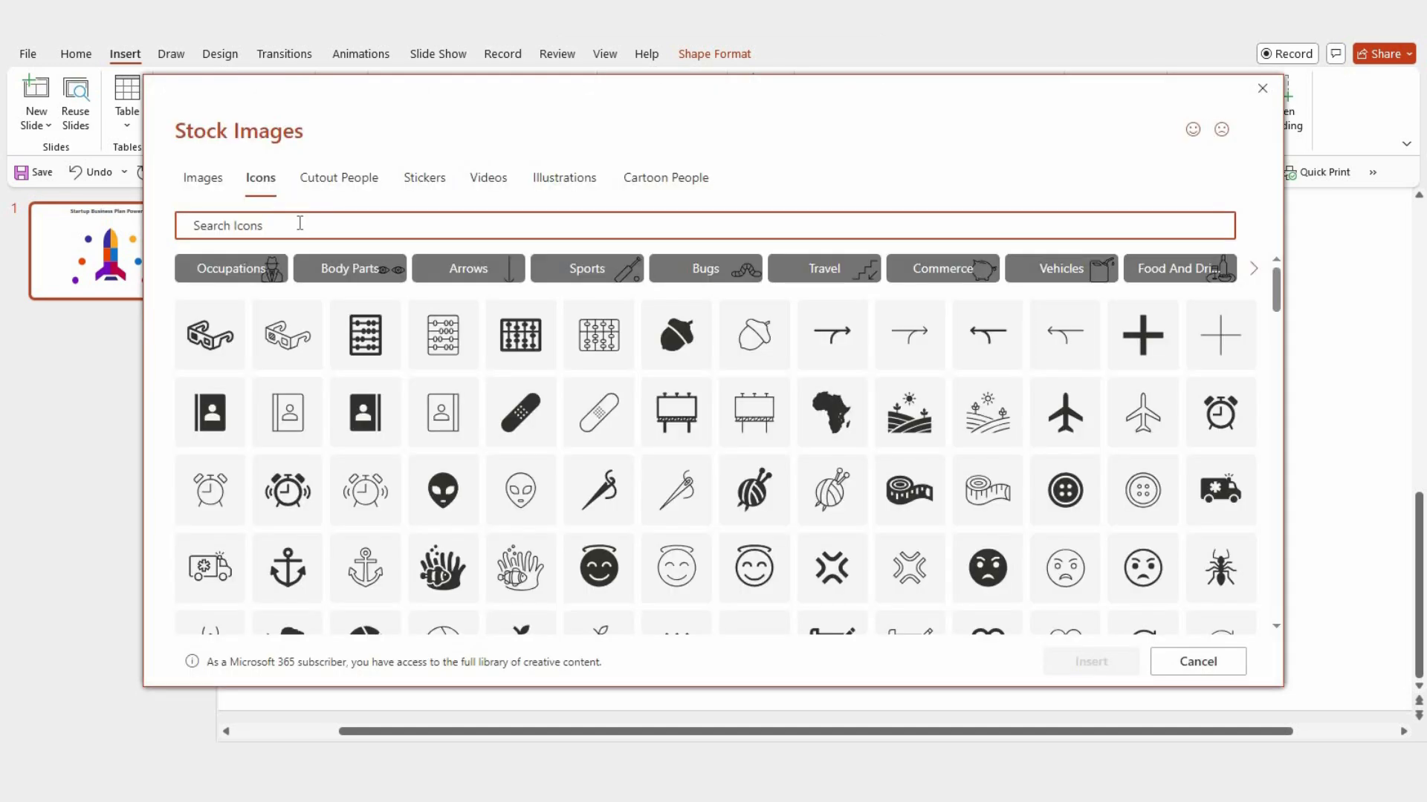
type("Locatiom")
key("BackSpace")
type("n")
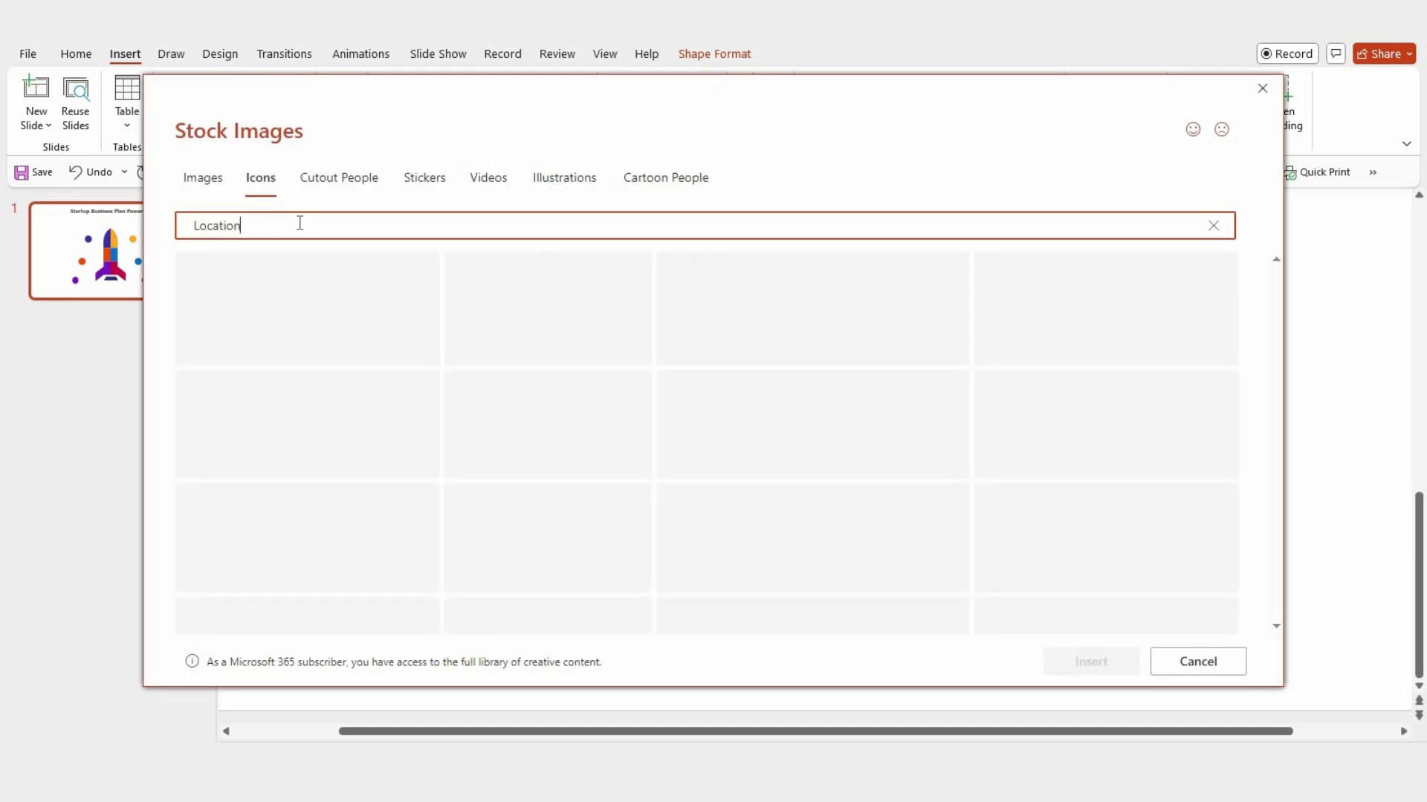
left_click(215, 294)
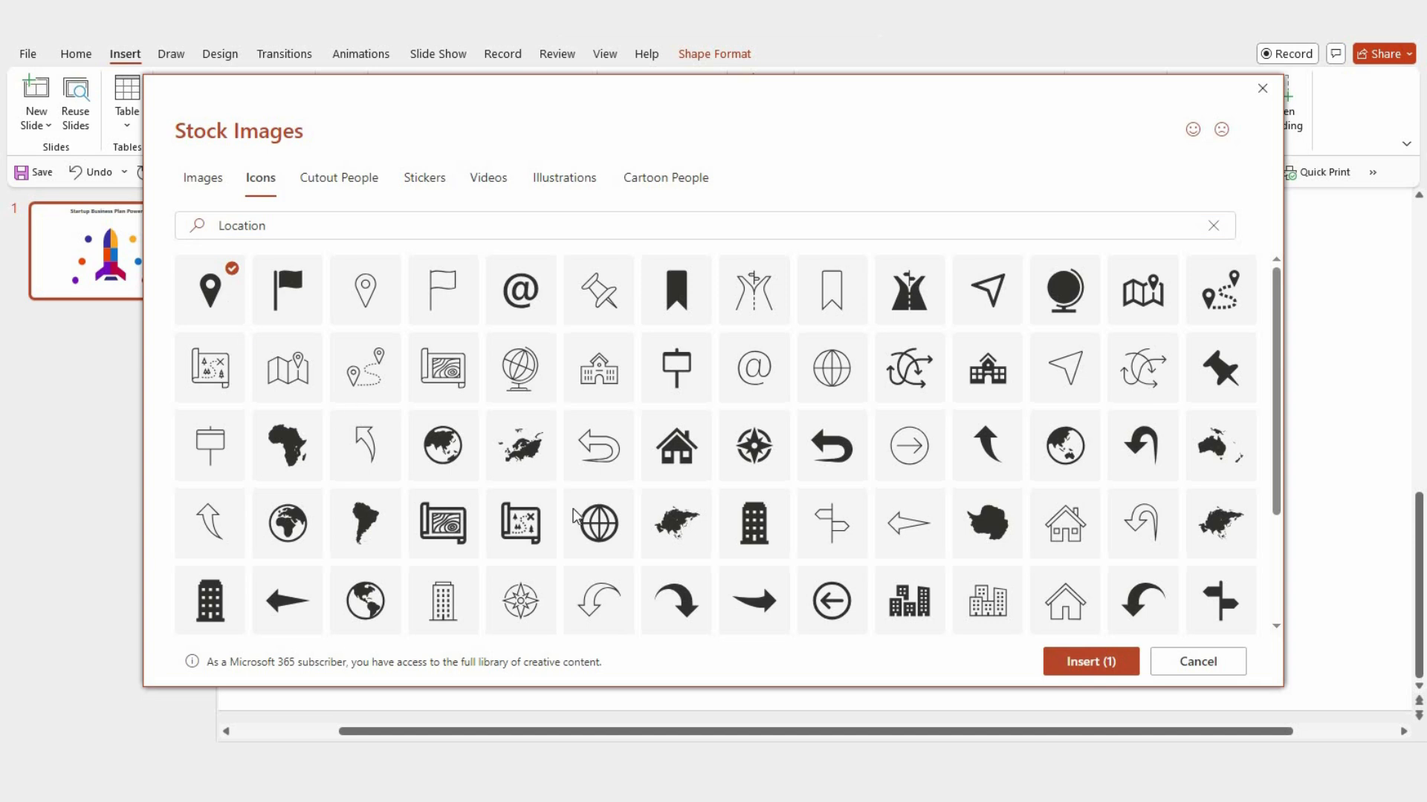
left_click(1079, 665)
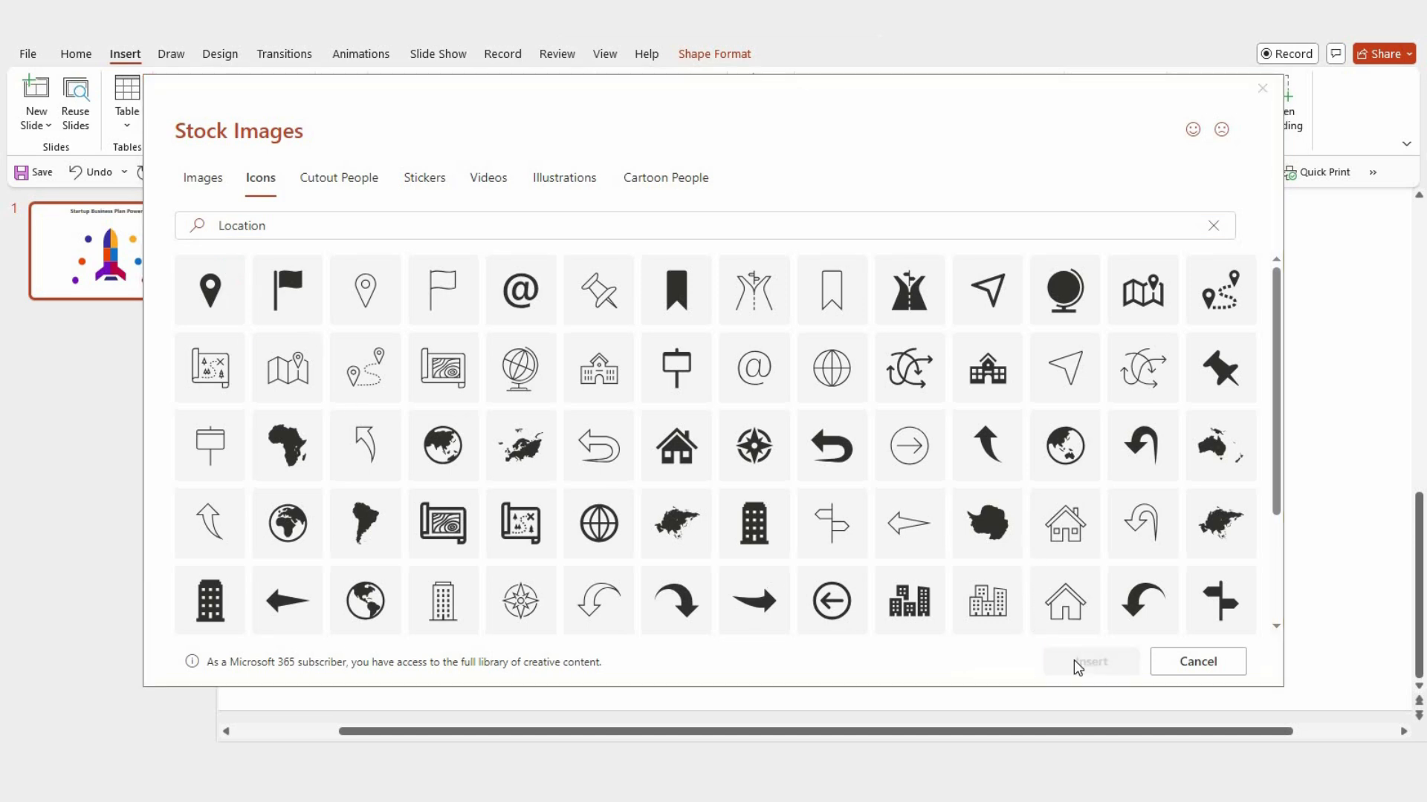
Step: Place the map pin icon below the trapezoid and convert it to an editable shape
left_click_drag(817, 324, 798, 631)
left_click(93, 117)
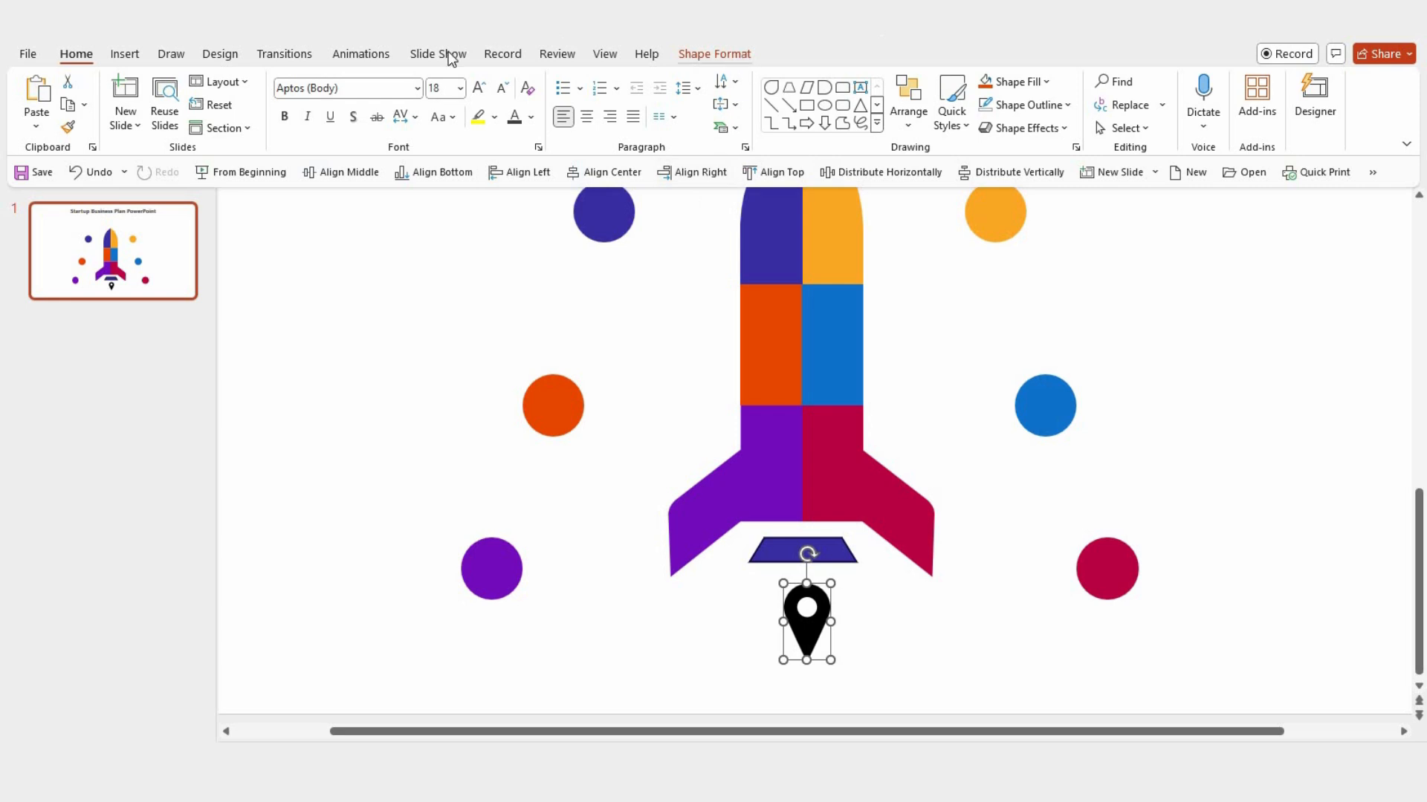
Step: Edit the pin's points, pulling the lowest point of its inner hole down to form a teardrop opening
left_click(714, 54)
left_click(190, 82)
left_click(207, 134)
scroll(845, 590, "up", 3)
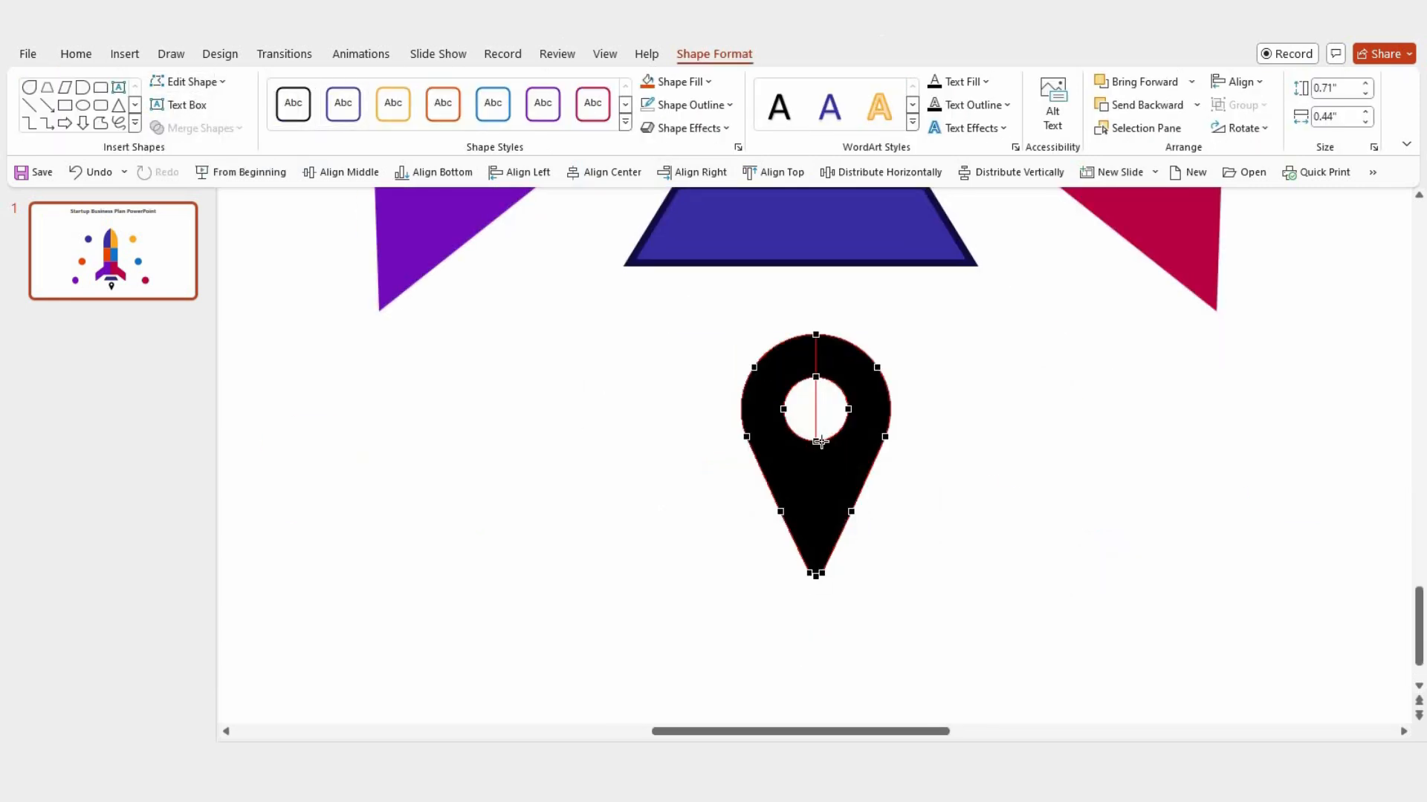
mouse_move(815, 486)
left_mouse_down()
mouse_move(808, 500)
mouse_move(816, 482)
left_mouse_up()
key("ctrl+z")
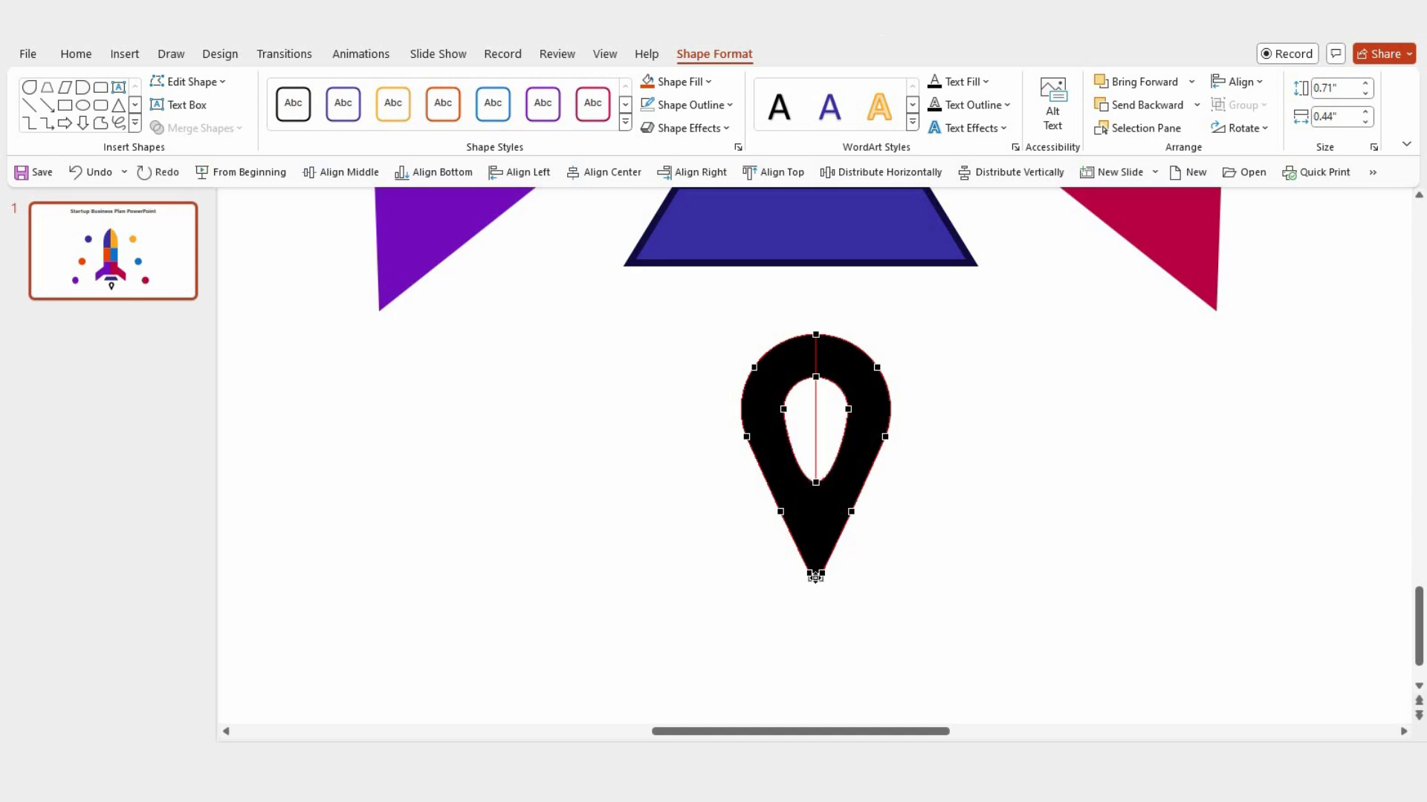
Step: Extend the pin's tip downward and shift its side points to give the outline a smooth, flame-like taper
left_click_drag(816, 598, 797, 568)
left_click_drag(781, 511, 773, 509)
left_click_drag(821, 573, 839, 572)
left_click_drag(852, 512, 867, 505)
left_click_drag(772, 509, 767, 506)
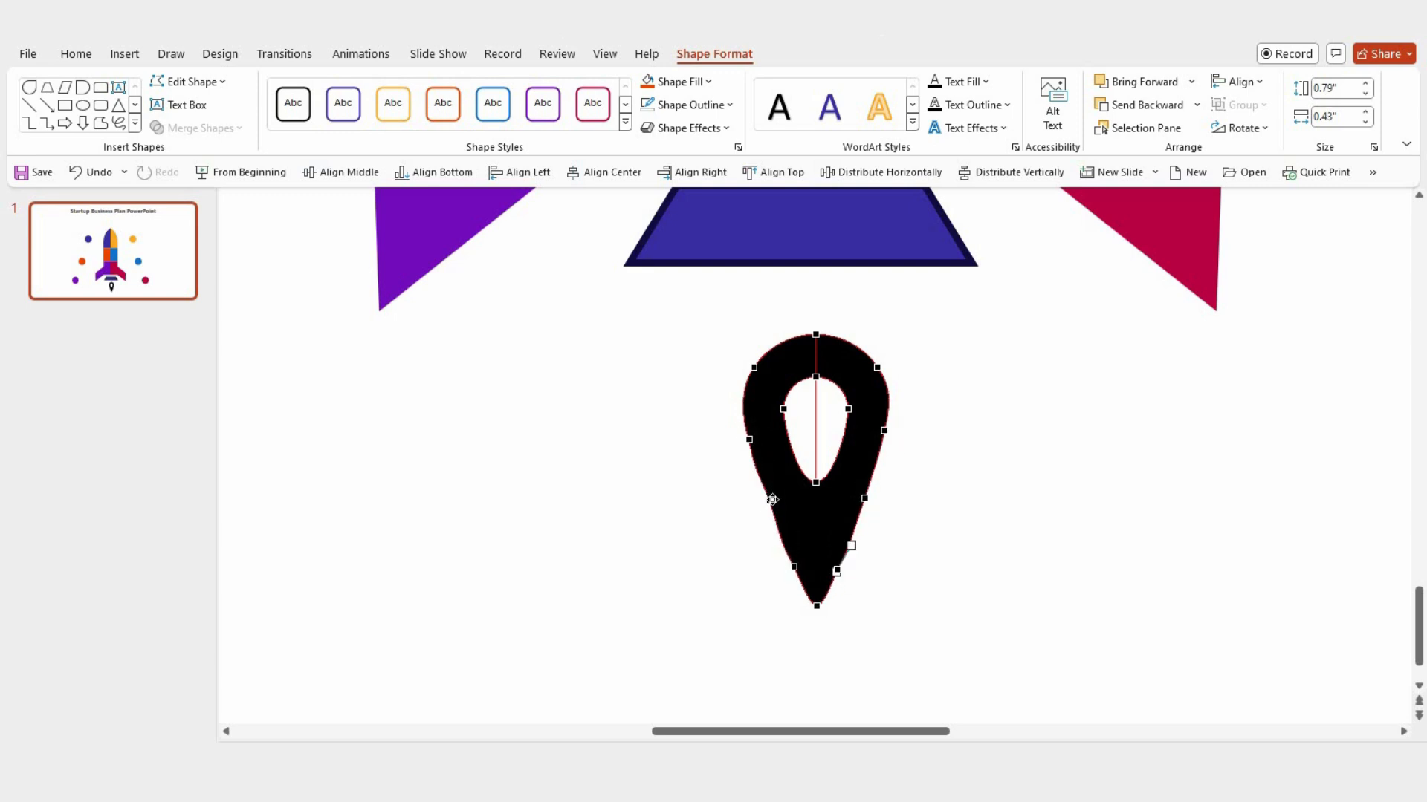
left_click_drag(769, 500, 765, 500)
left_click(867, 498)
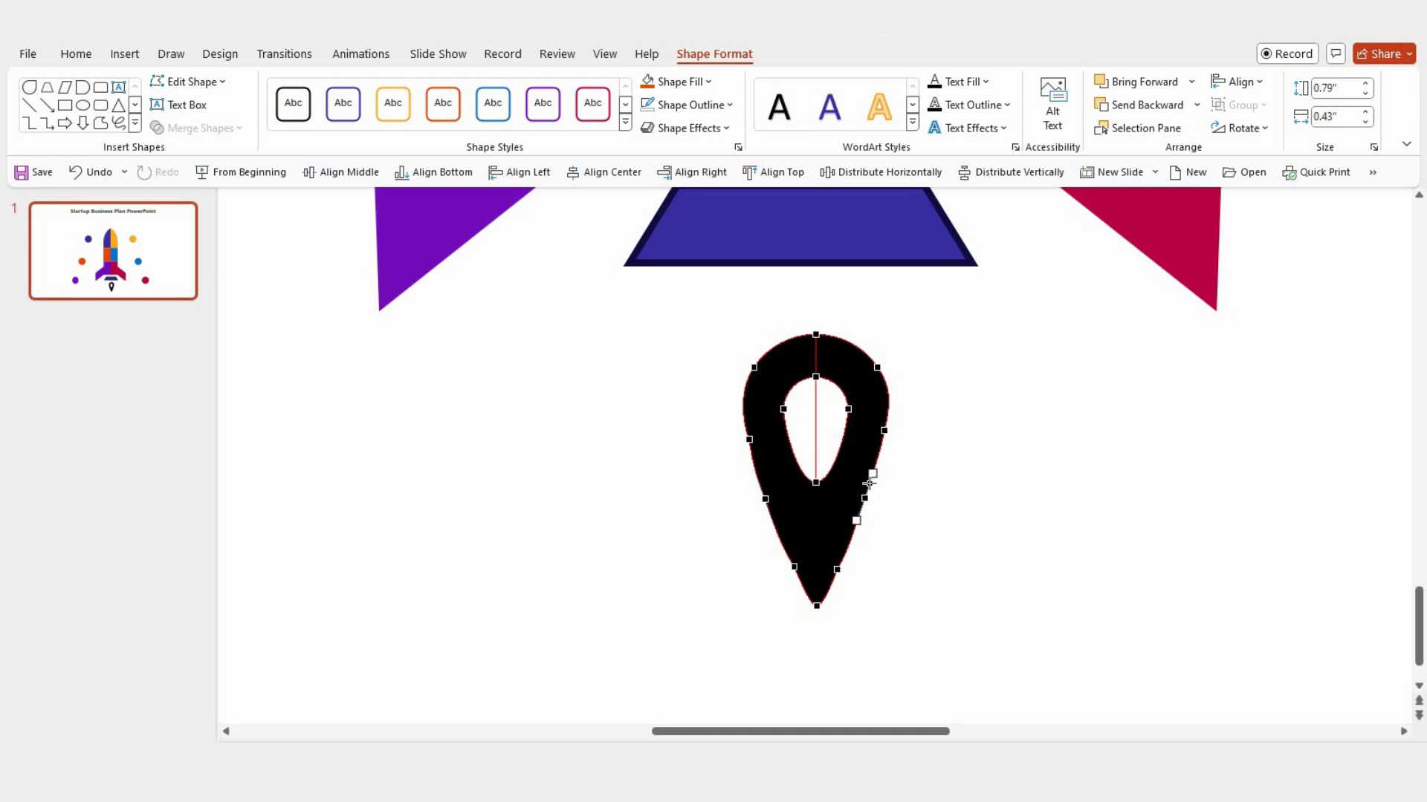
left_click(901, 516)
Step: Stretch the flame shape taller and narrower beneath the trapezoid
left_click_drag(816, 610, 819, 659)
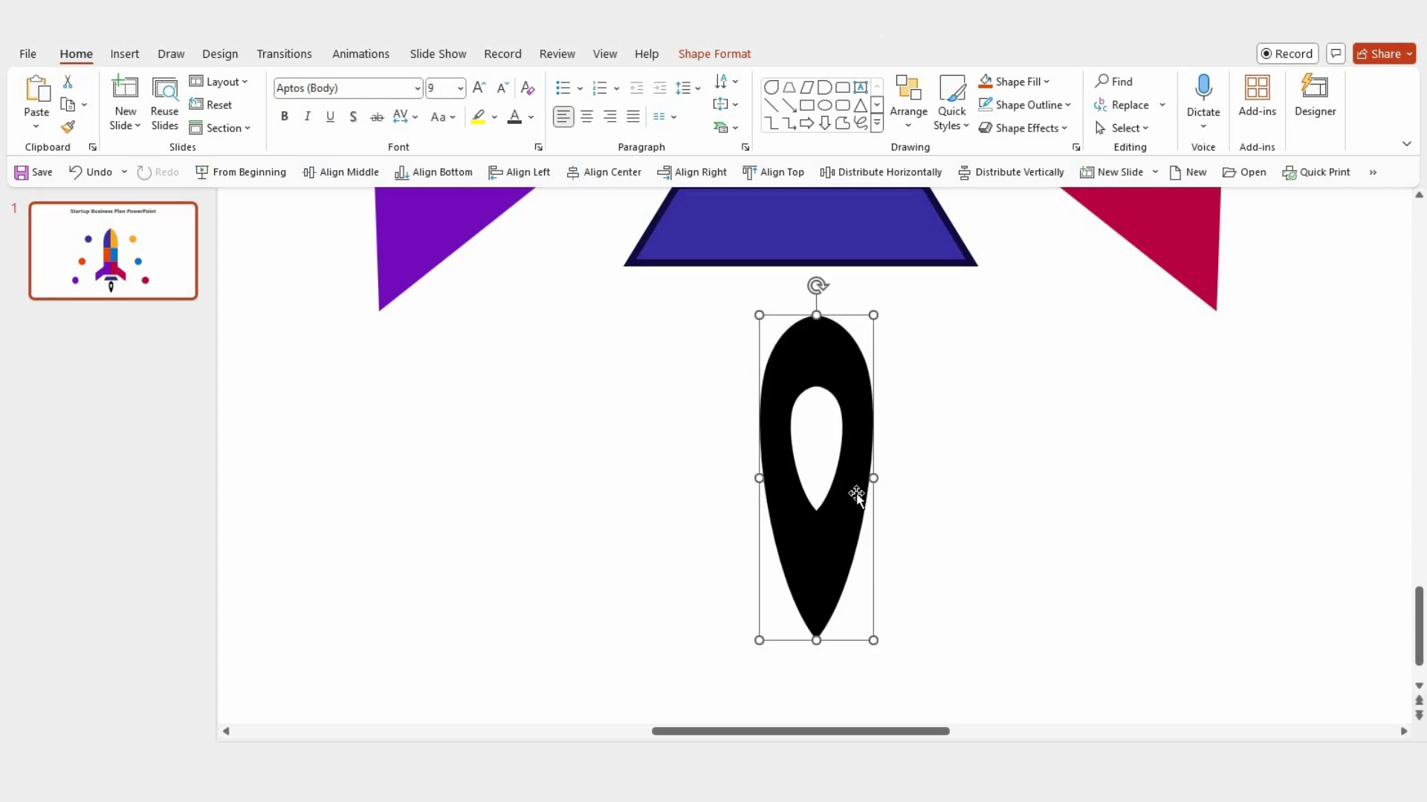
scroll(893, 528, "down", 5)
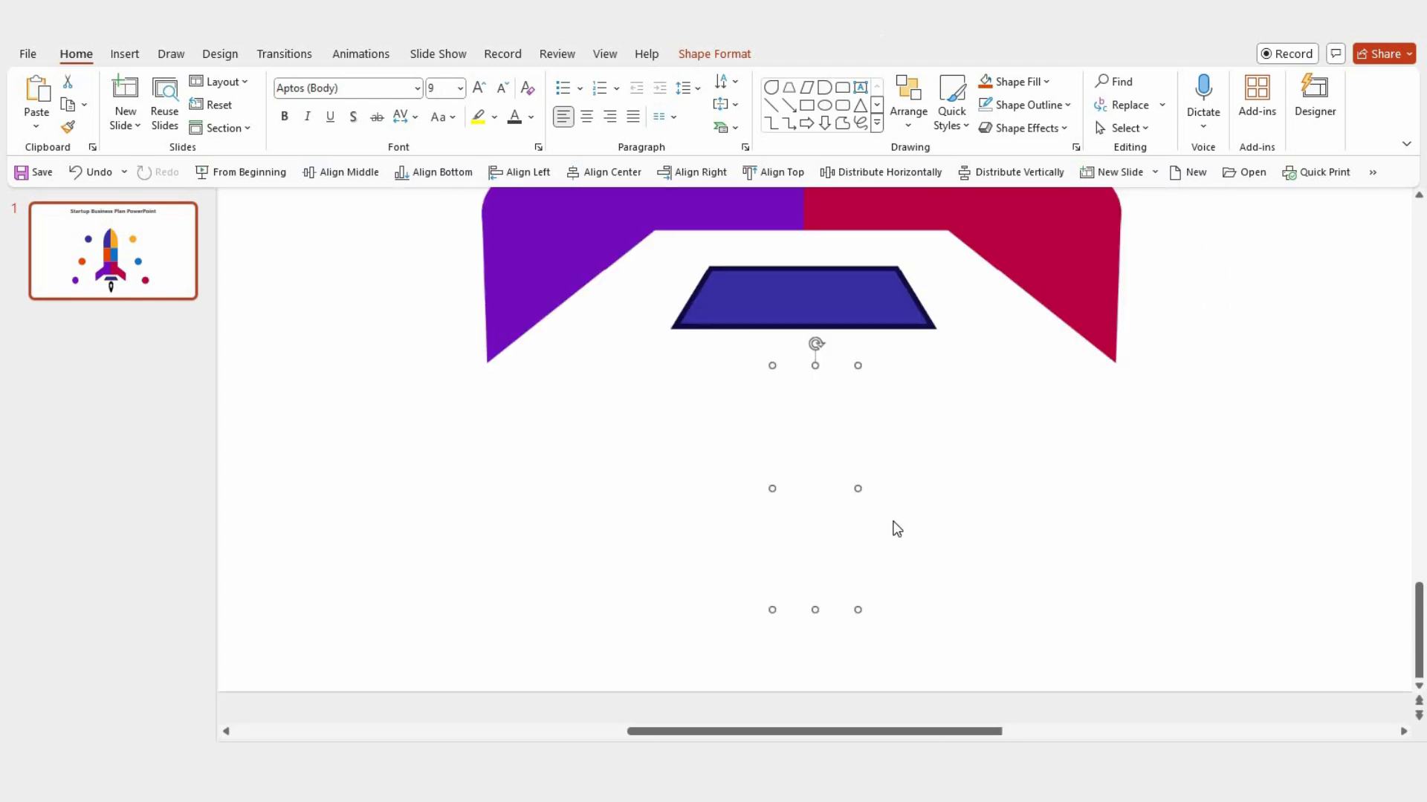
Step: Undo the last two changes to the flame shape beneath the trapezoid
scroll(897, 528, "down", 2)
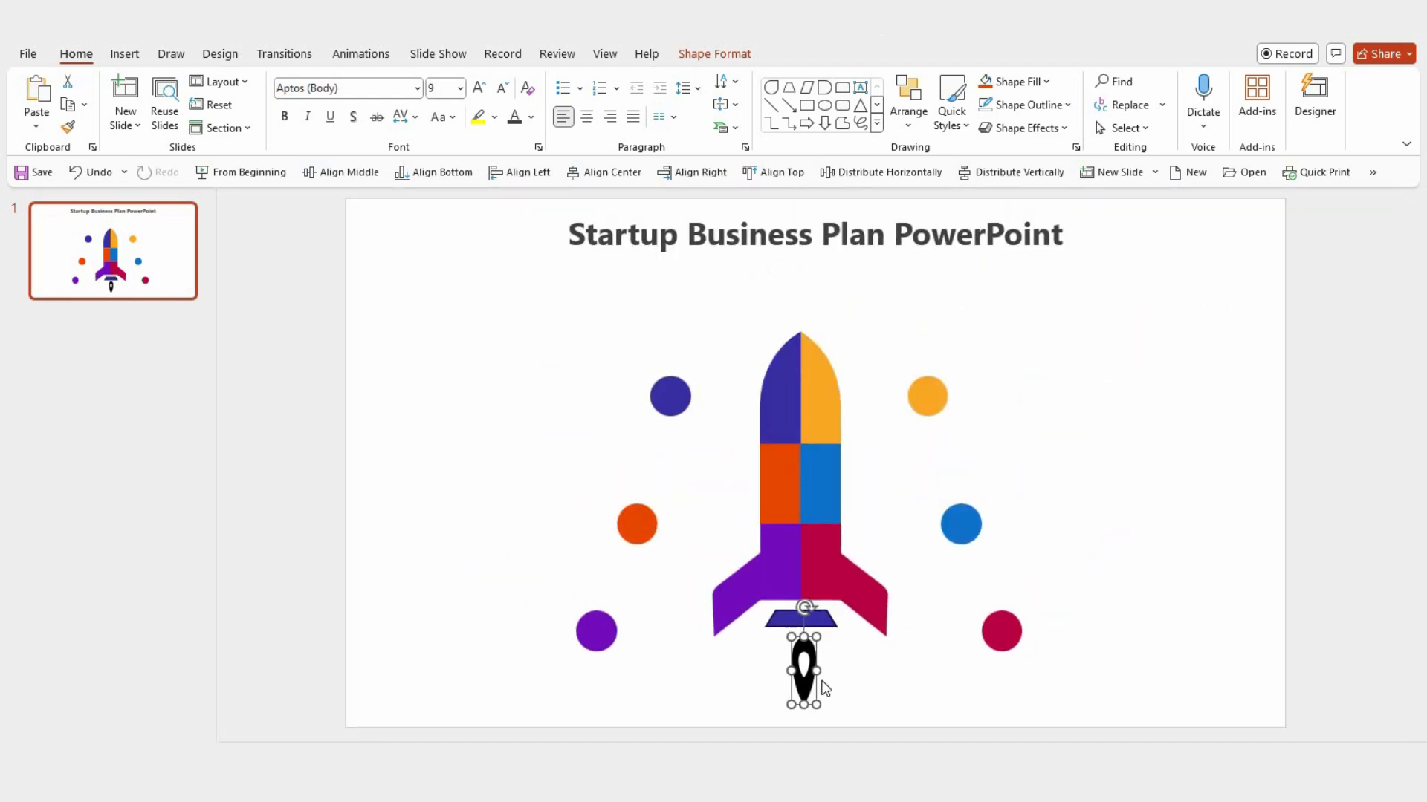
key("ctrl+z")
key("ctrl+z")
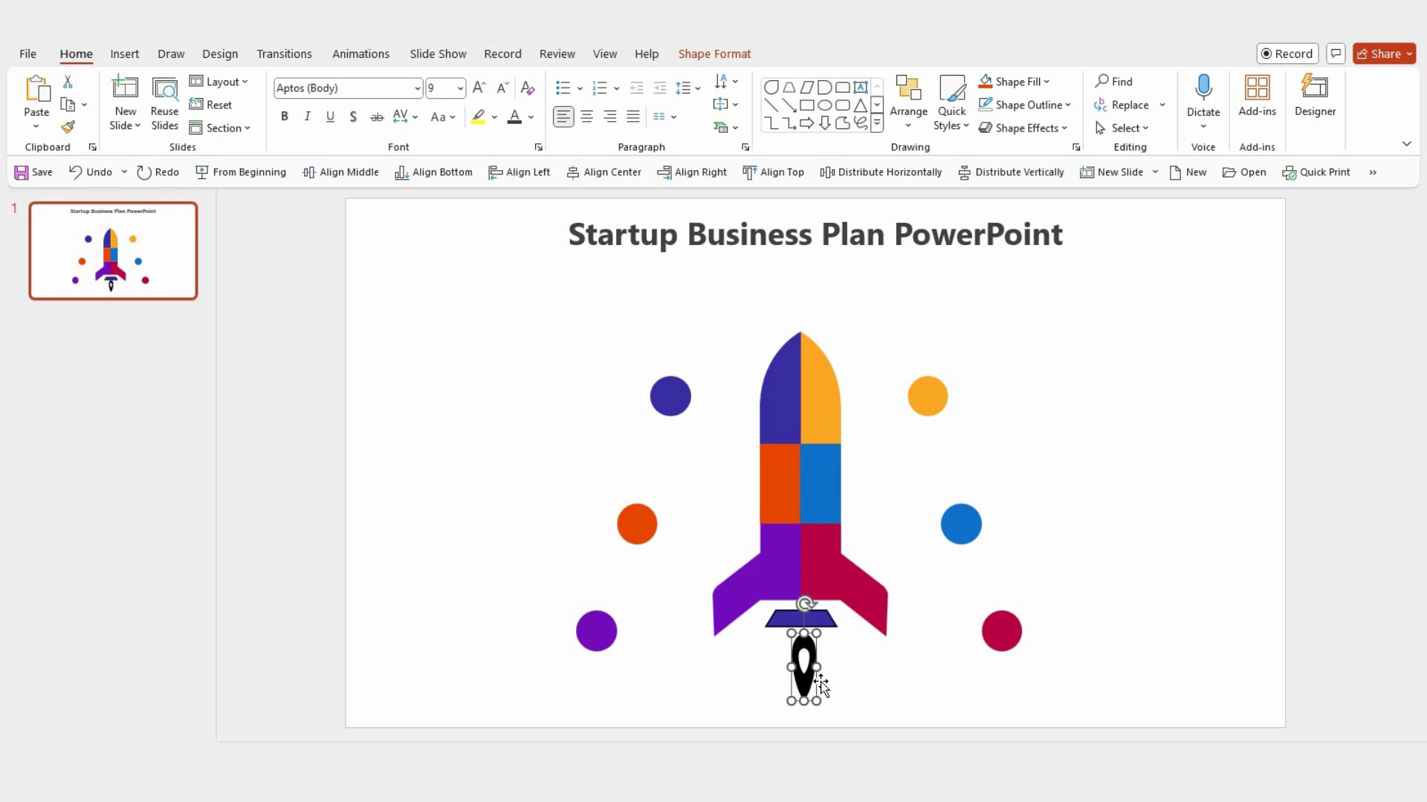
Step: Fill the trapezoid nozzle with black and remove its outline
left_click(825, 621)
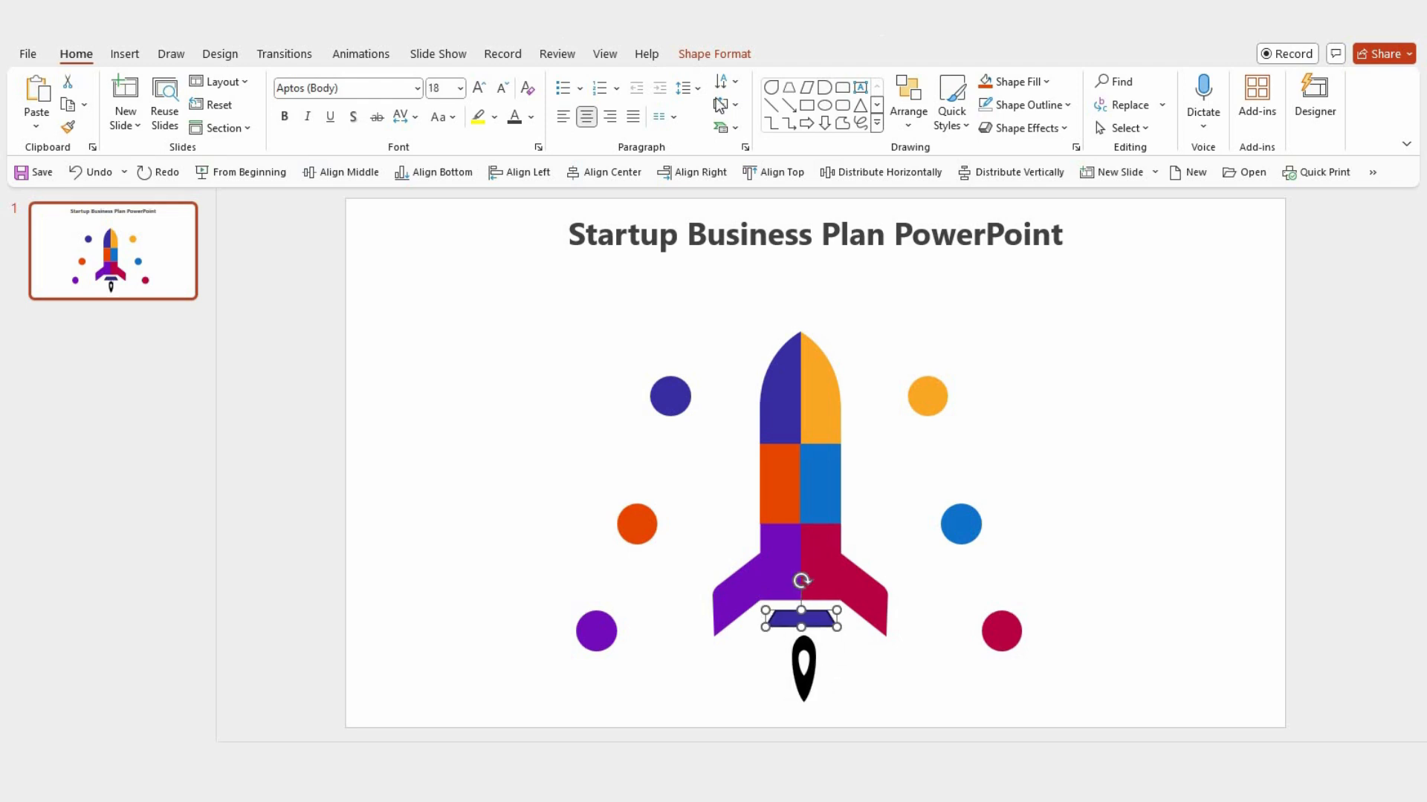
left_click(717, 58)
left_click(695, 87)
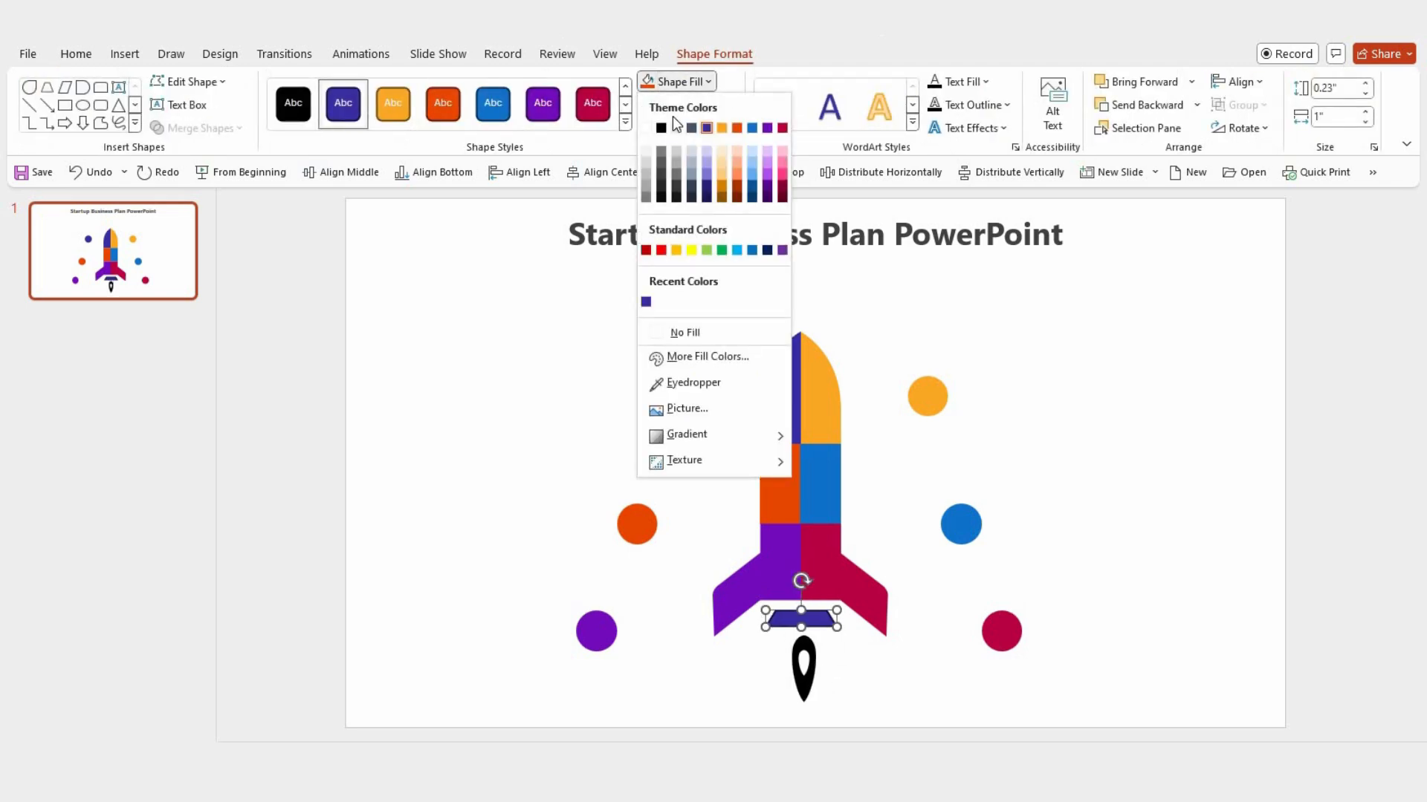
left_click(661, 129)
left_click(707, 105)
left_click(690, 357)
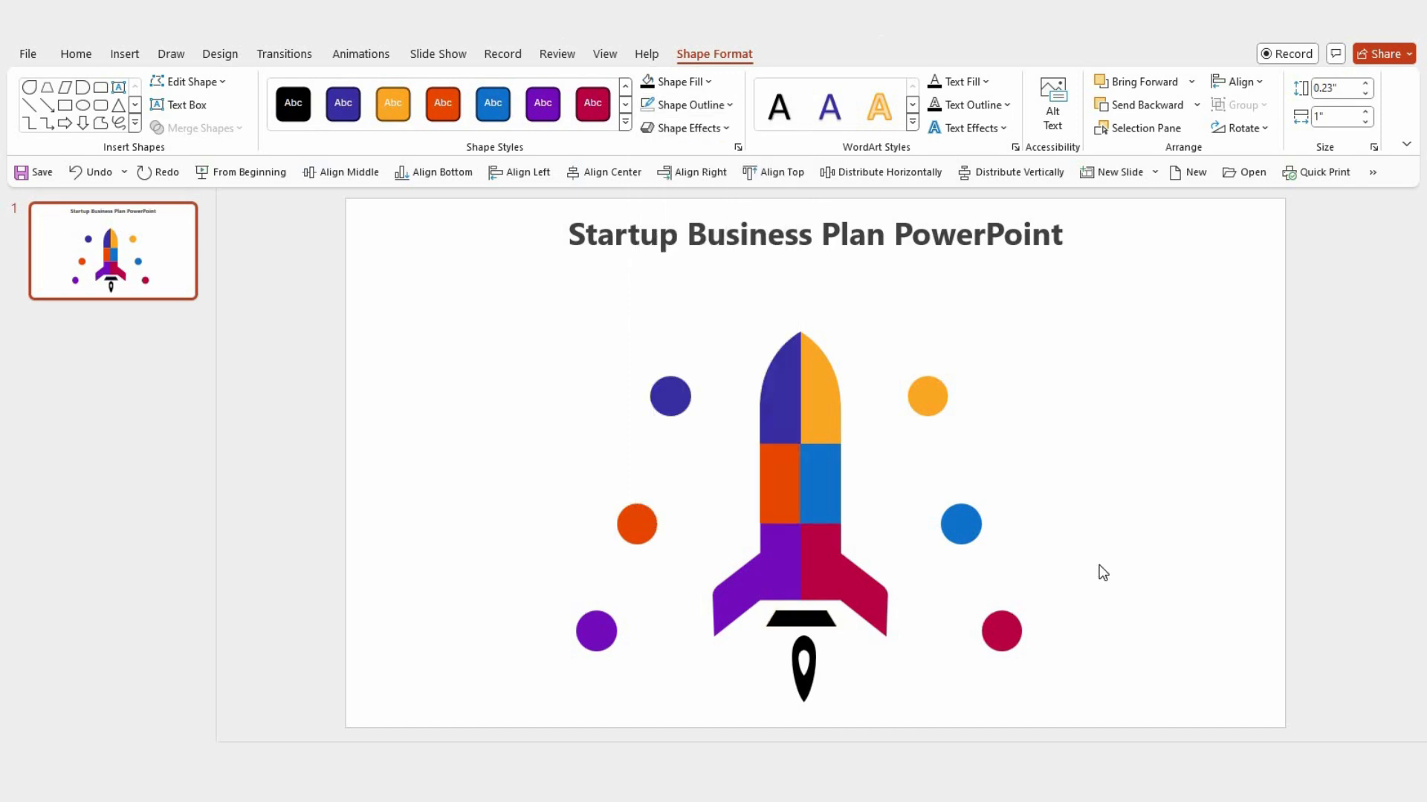
left_click(1038, 453)
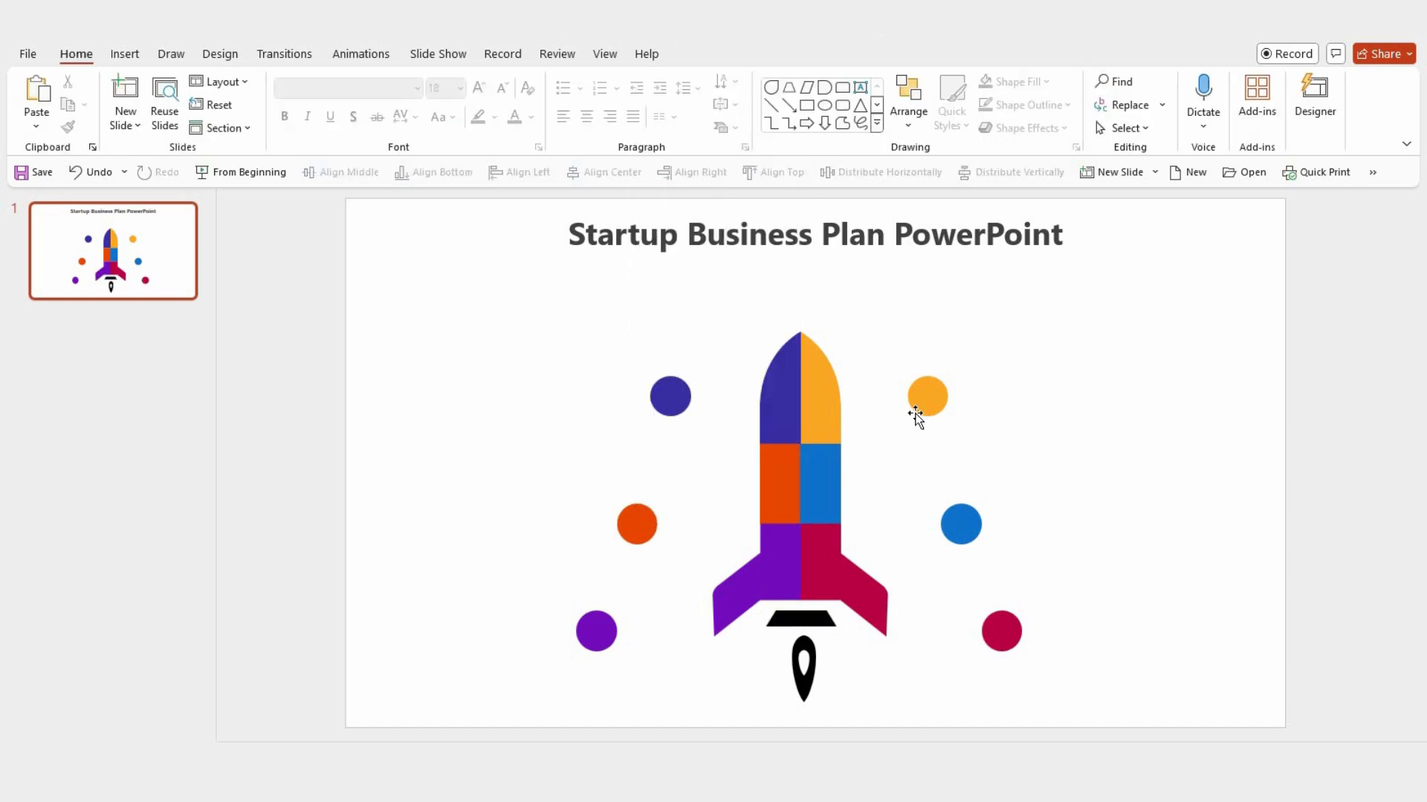
Step: Place a 0.47" copy of the yellow circle on the rocket's centerline where the upper and middle segments meet, and fill it white
left_click(930, 399)
left_click_drag(930, 400, 817, 462)
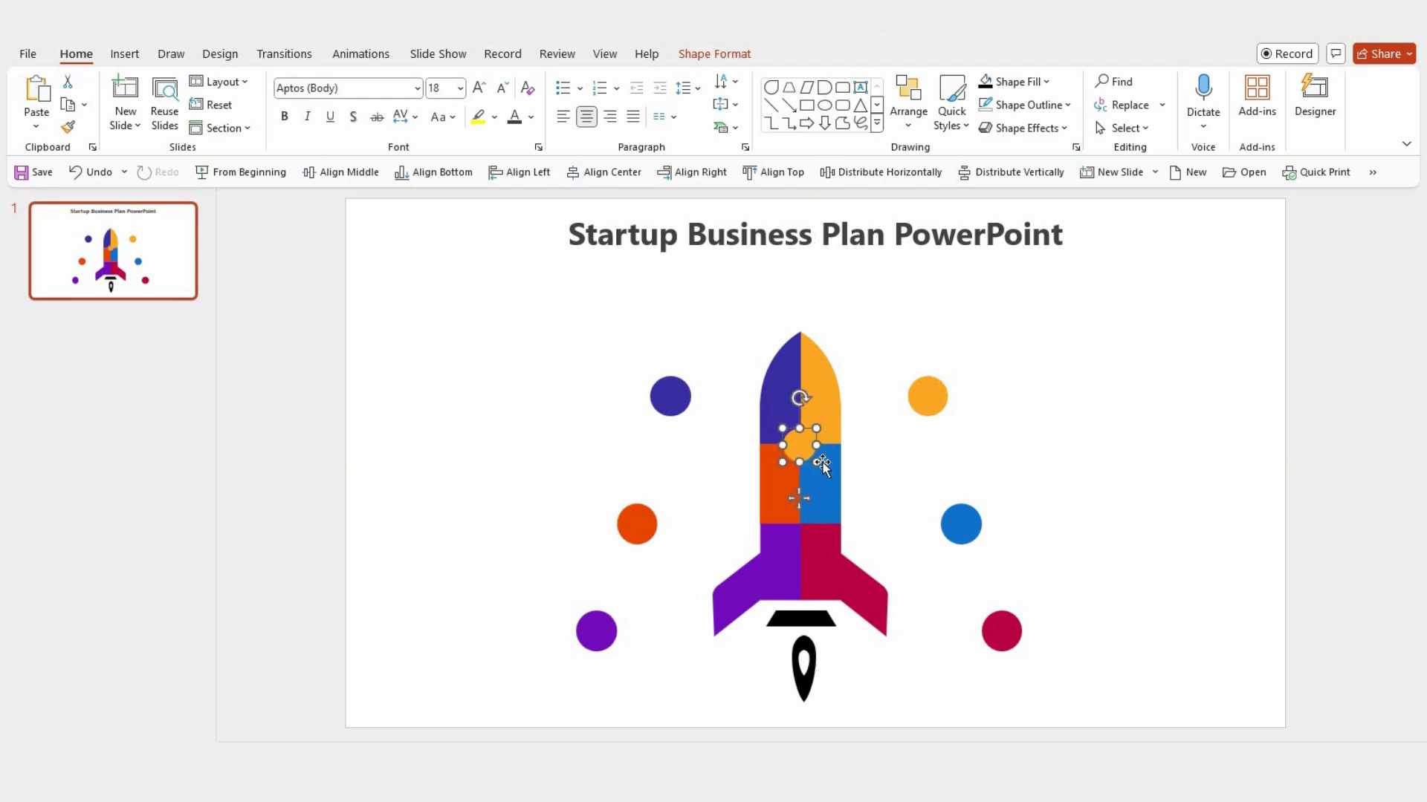
left_click(714, 53)
left_click(704, 83)
left_click(649, 132)
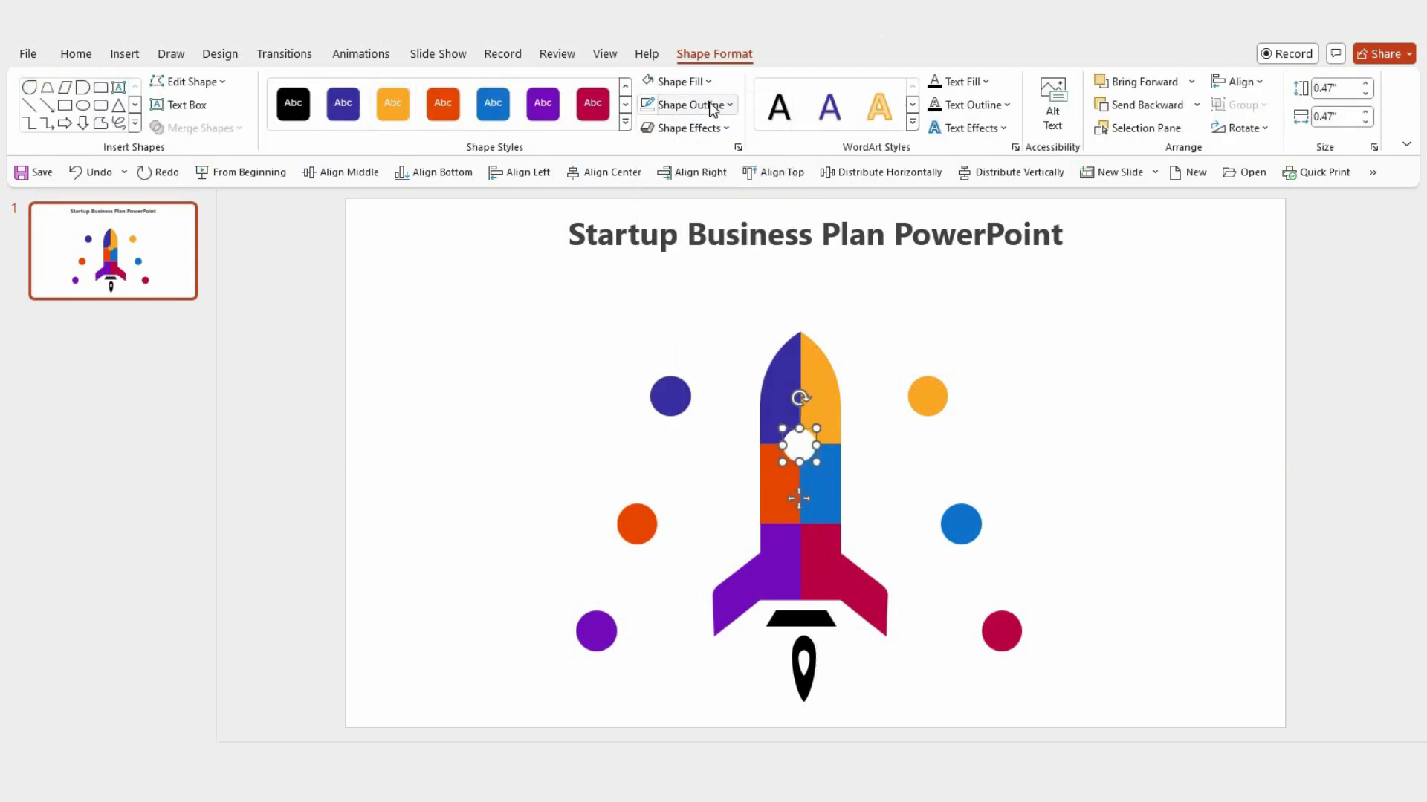